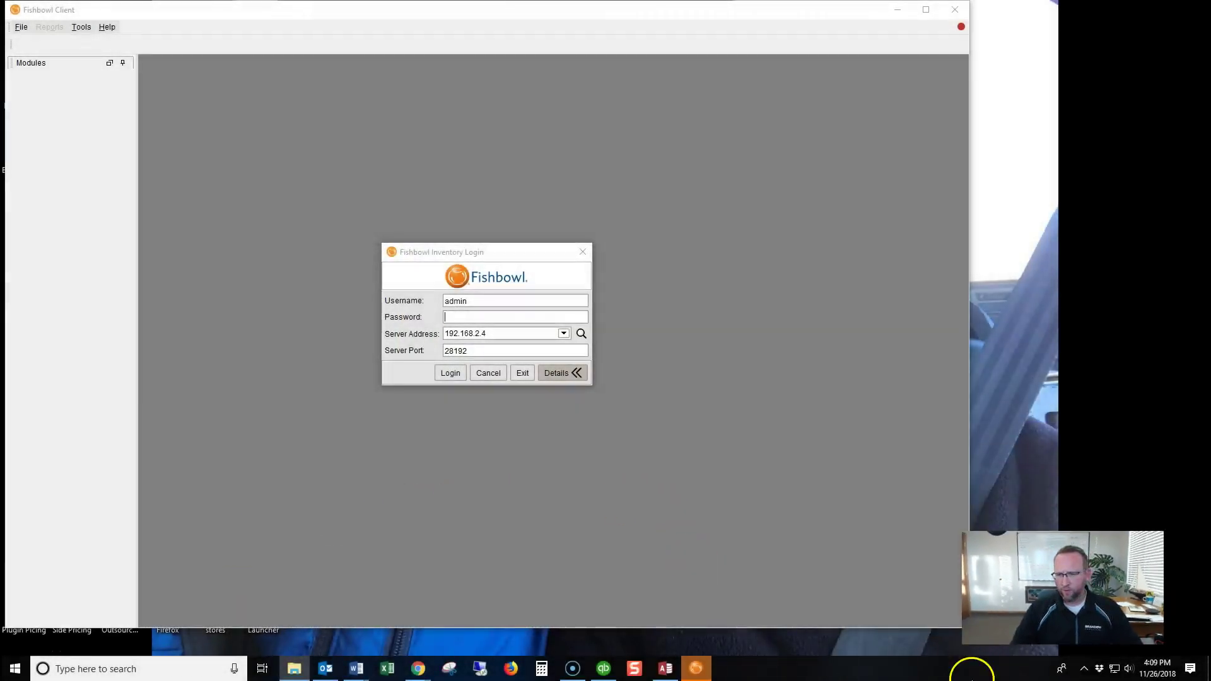
- Open Fishbowl Server's administration options from the system tray, on the Restore tab
left_click(1084, 669)
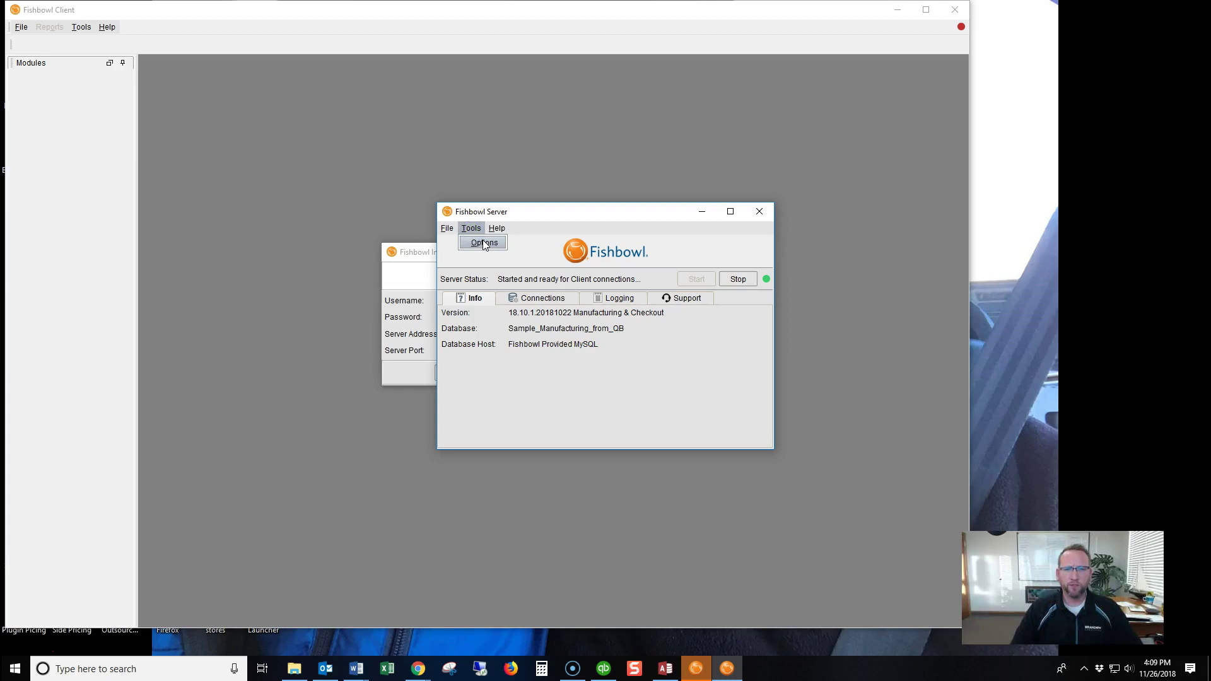
left_click(484, 244)
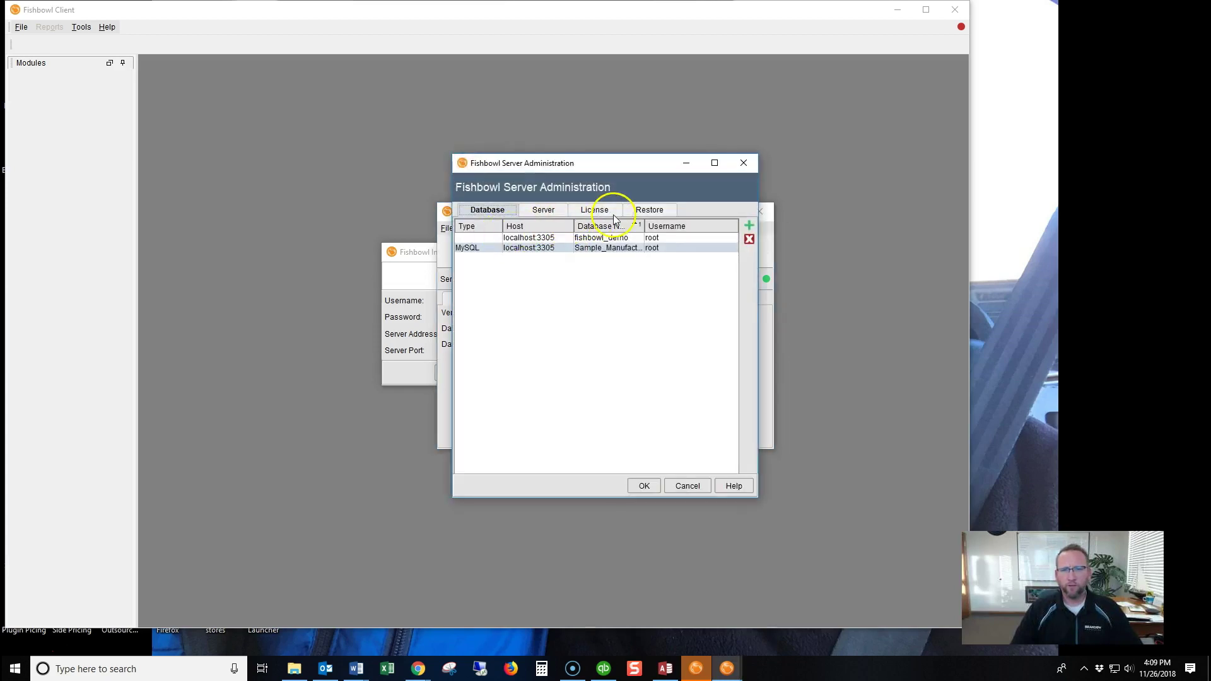
left_click(646, 212)
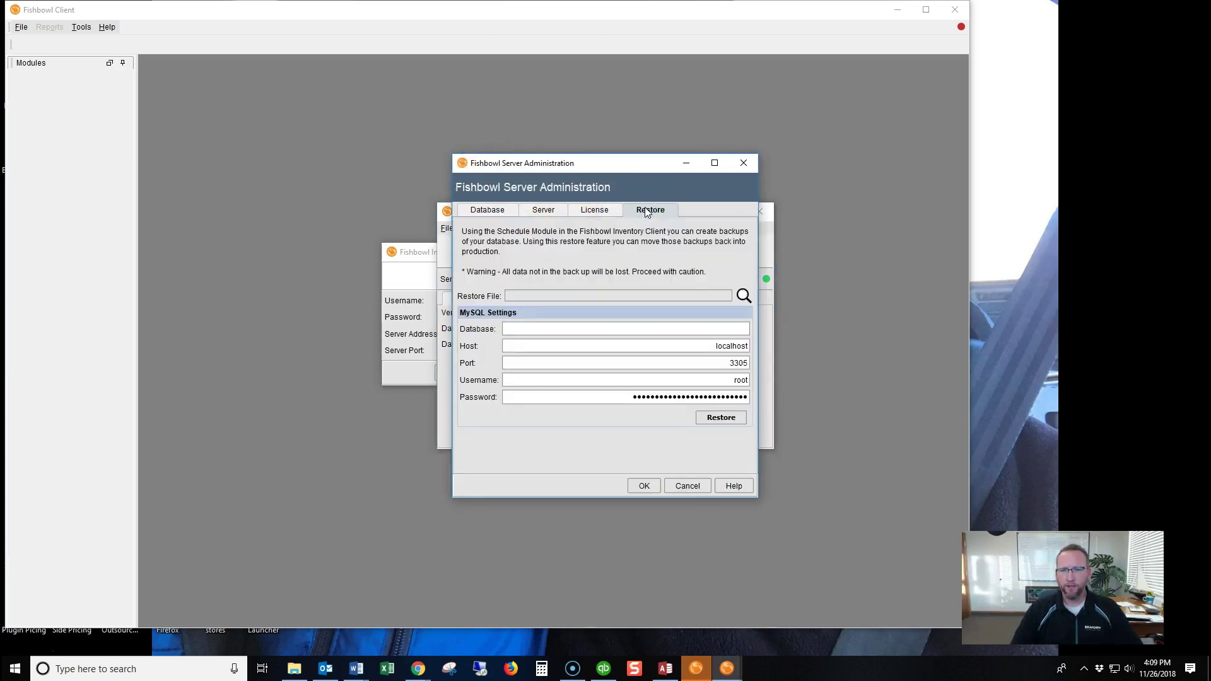
left_click(743, 296)
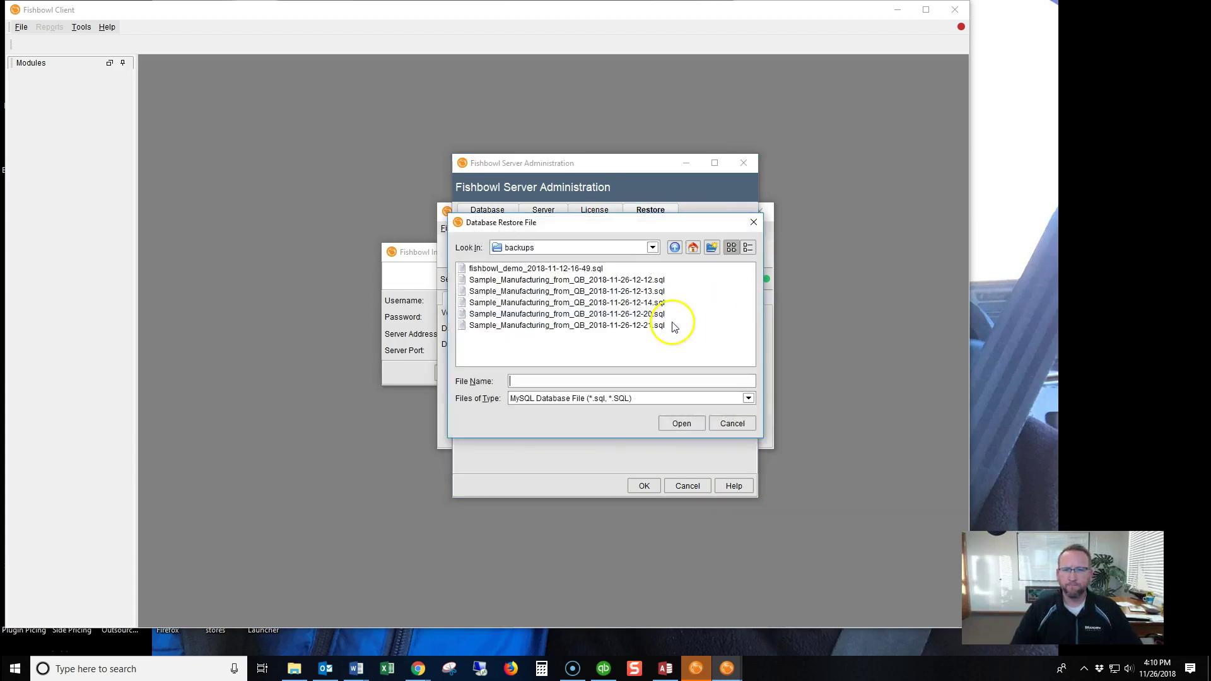
left_click(634, 327)
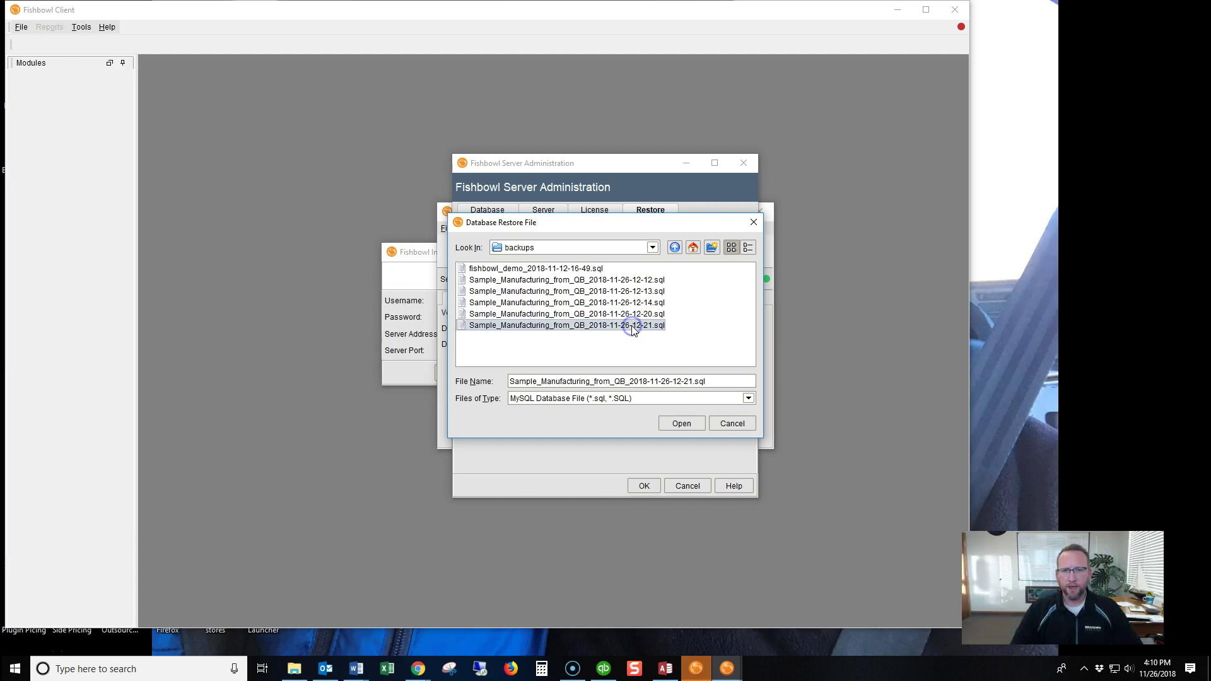
left_click(675, 425)
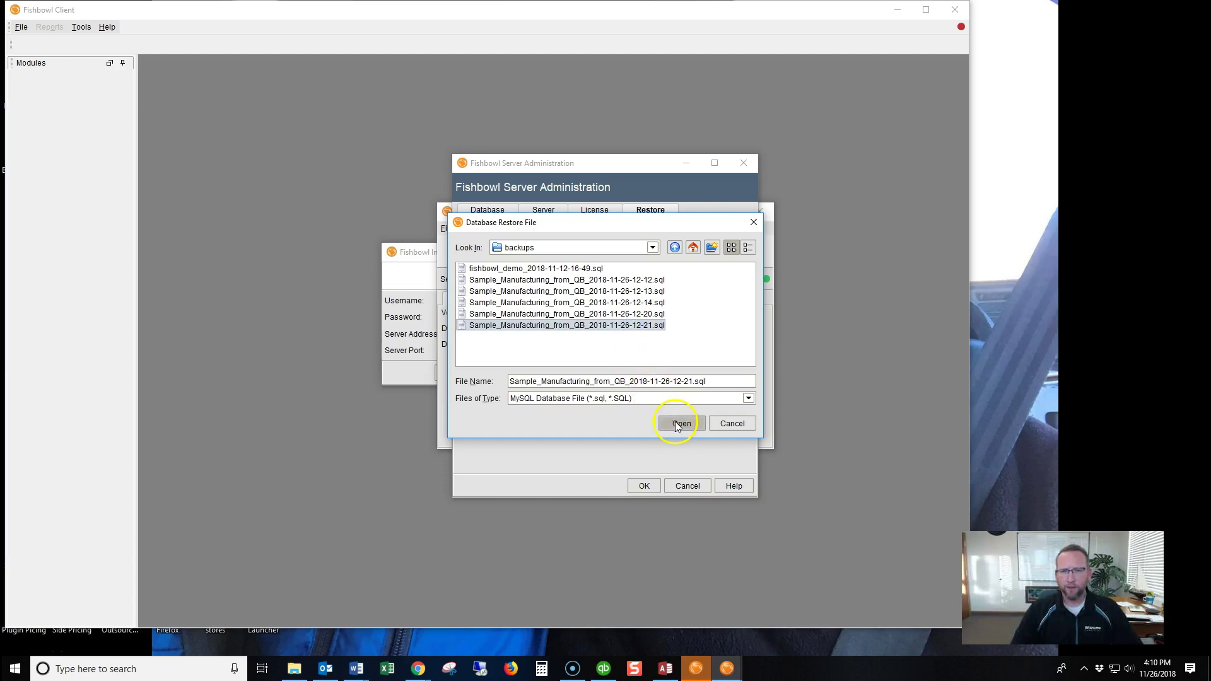
left_click(702, 395)
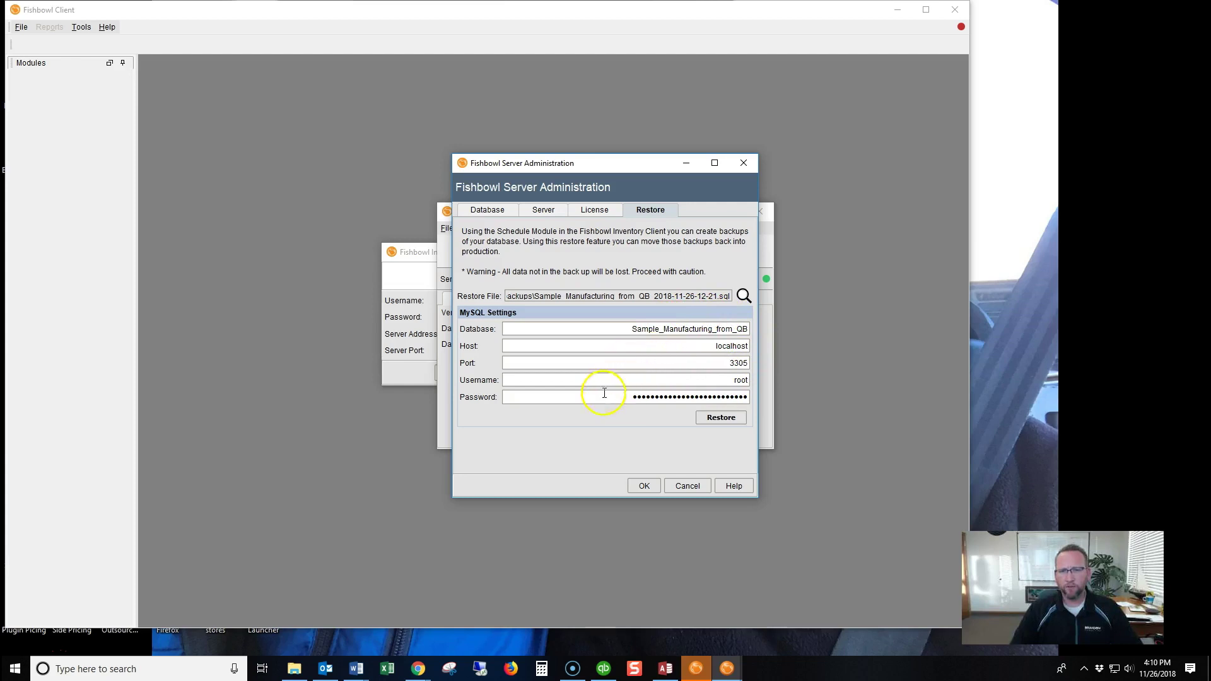
- Start the restore, confirm overwriting the database, and open File Explorer on the MySQL data folder
left_click(719, 418)
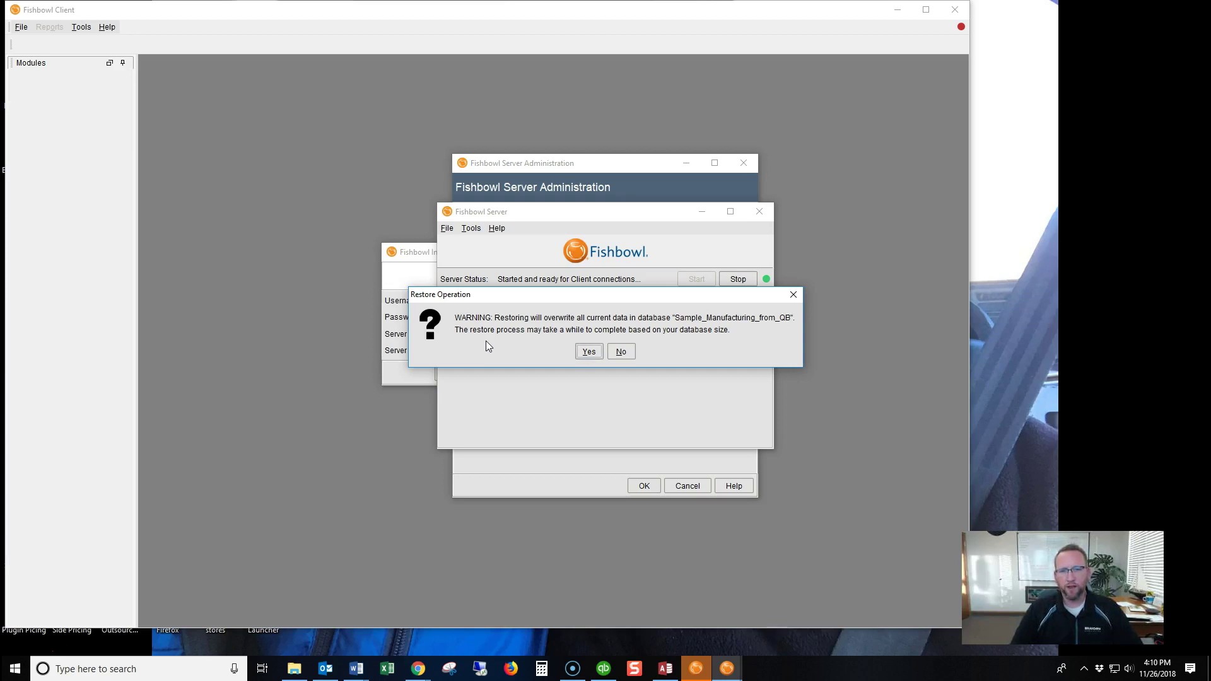
left_click(587, 354)
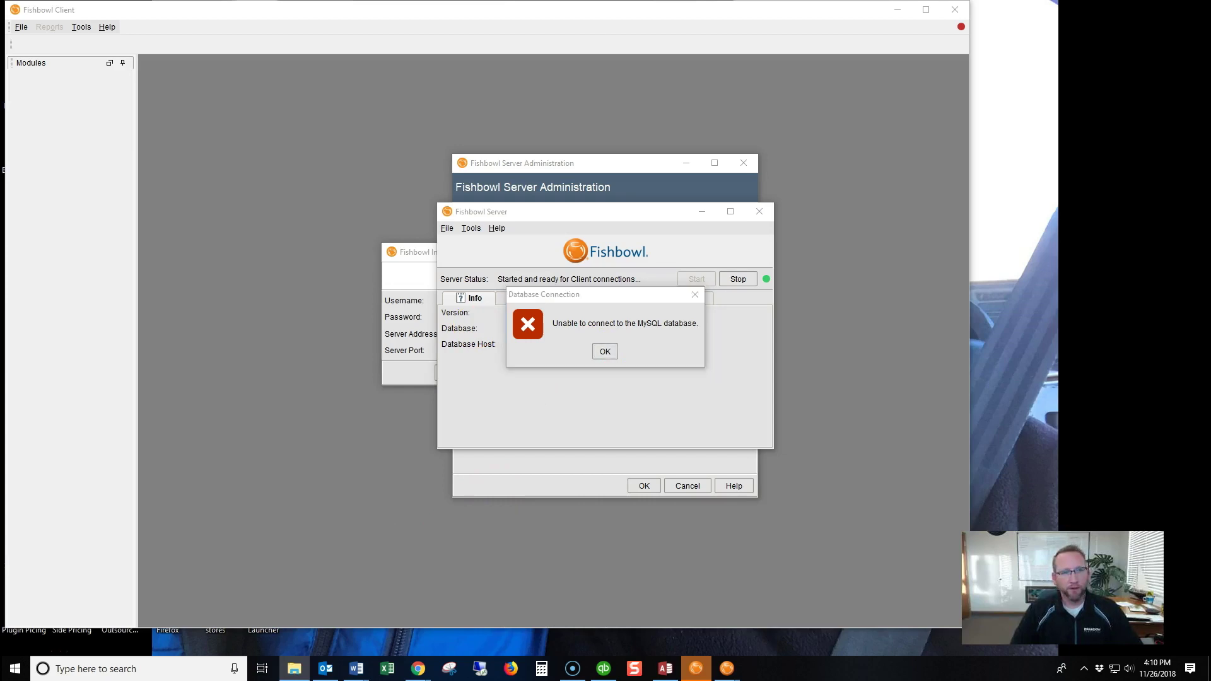
key("super+e")
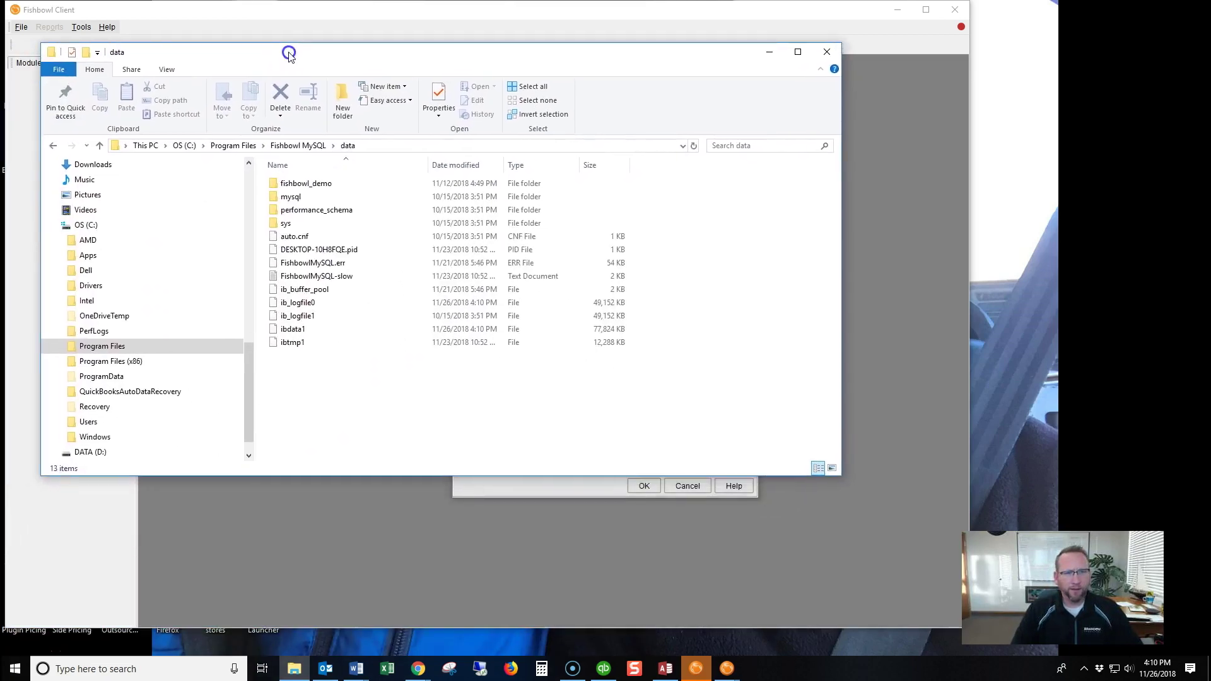
- Go up to Program Files in Explorer and narrow its window beside the Fishbowl dialogs
left_click(308, 147)
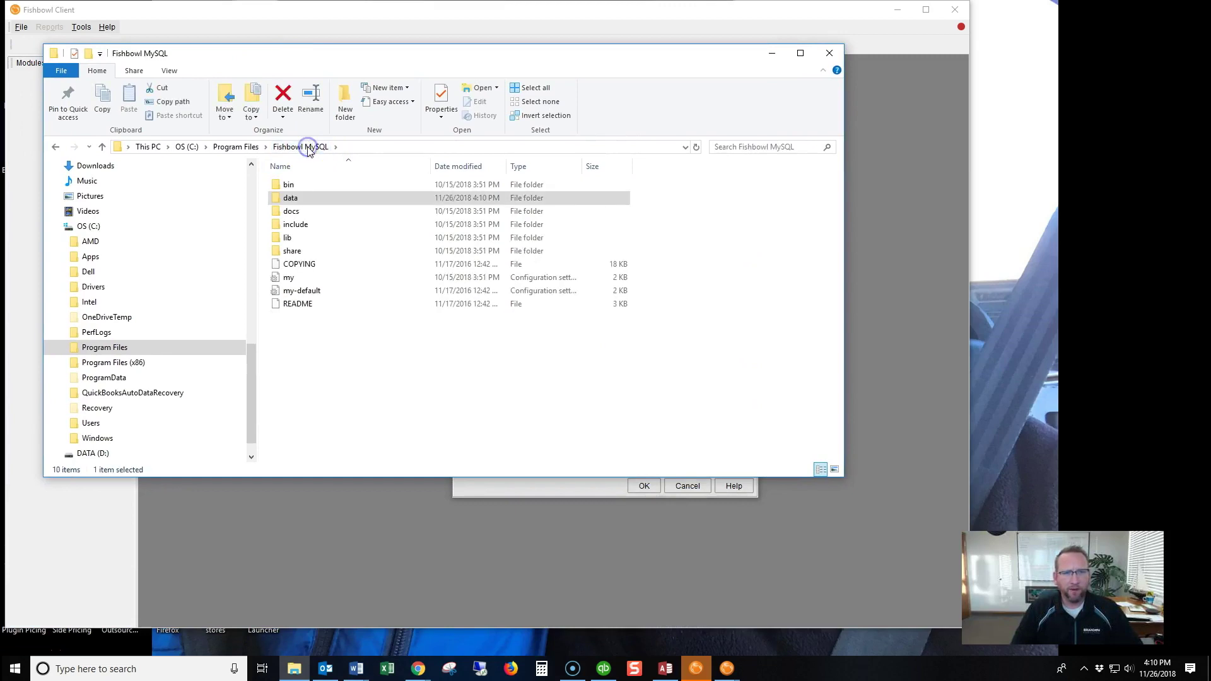
left_click(250, 151)
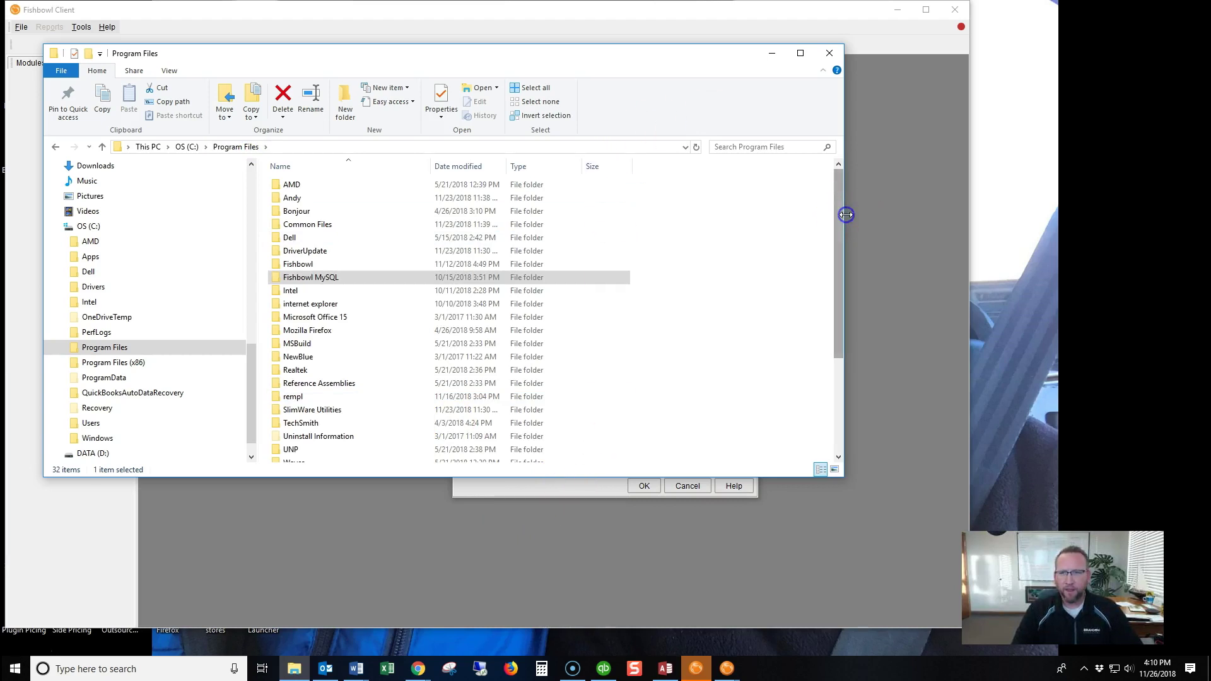
left_click_drag(846, 217, 379, 241)
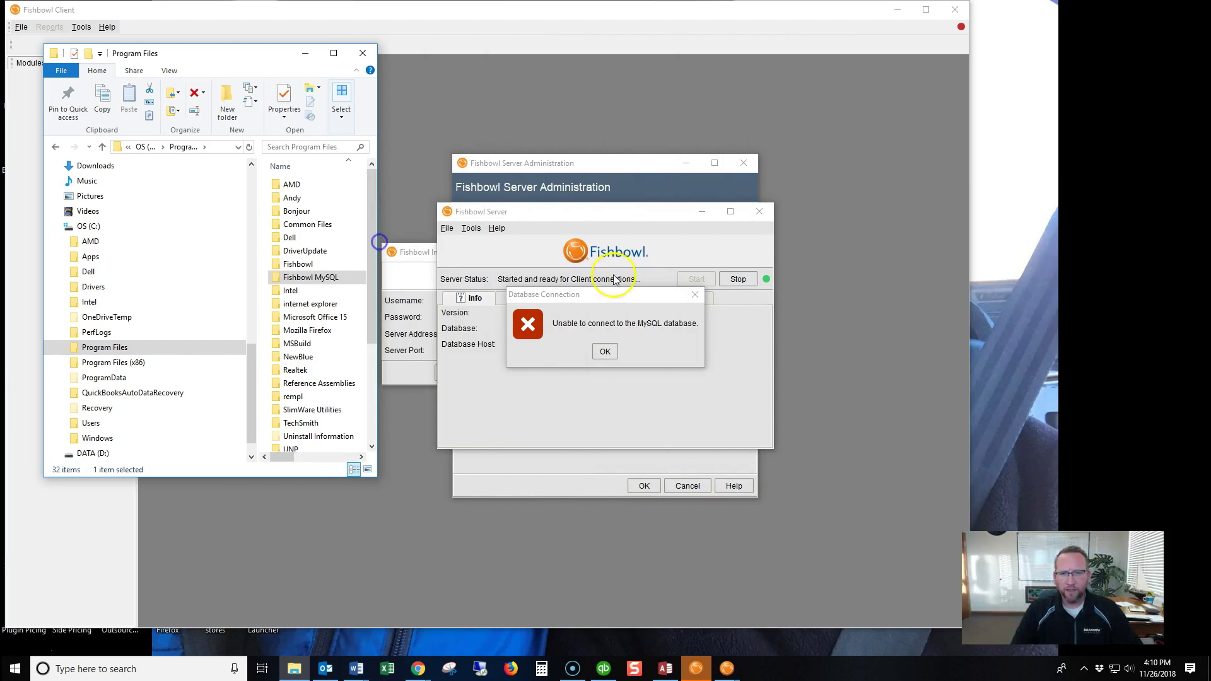
- Dismiss the MySQL connection error and rerun the restore, confirming the overwrite
left_click(607, 352)
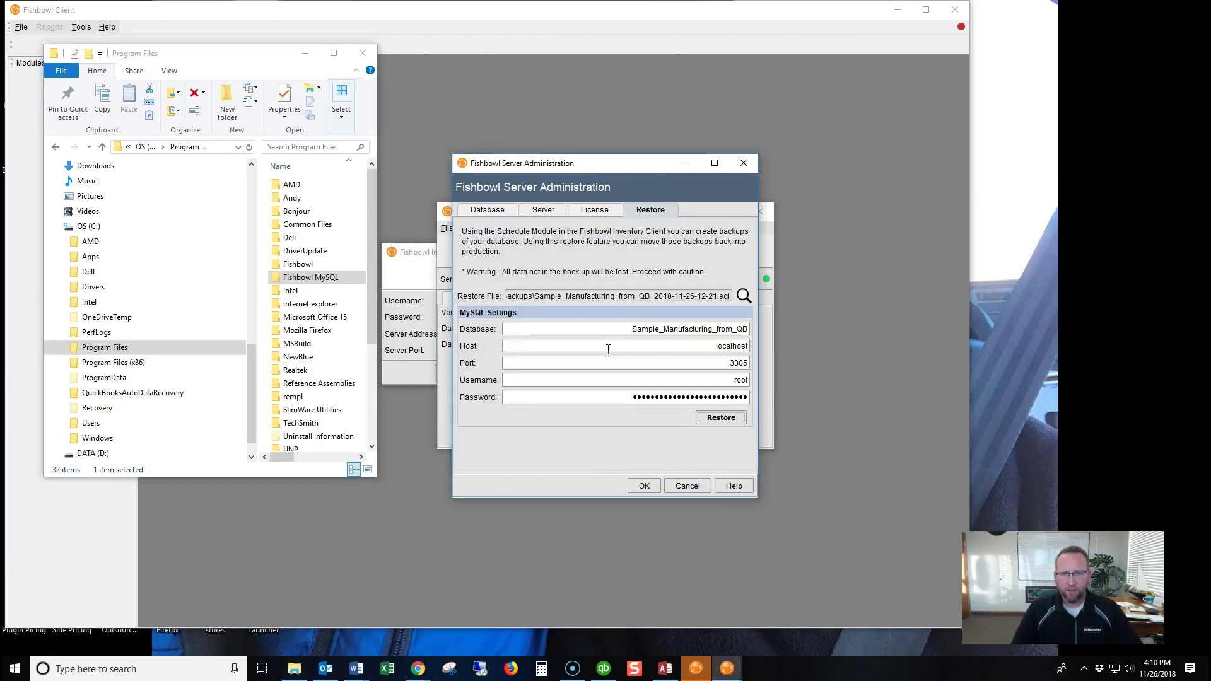
left_click(717, 416)
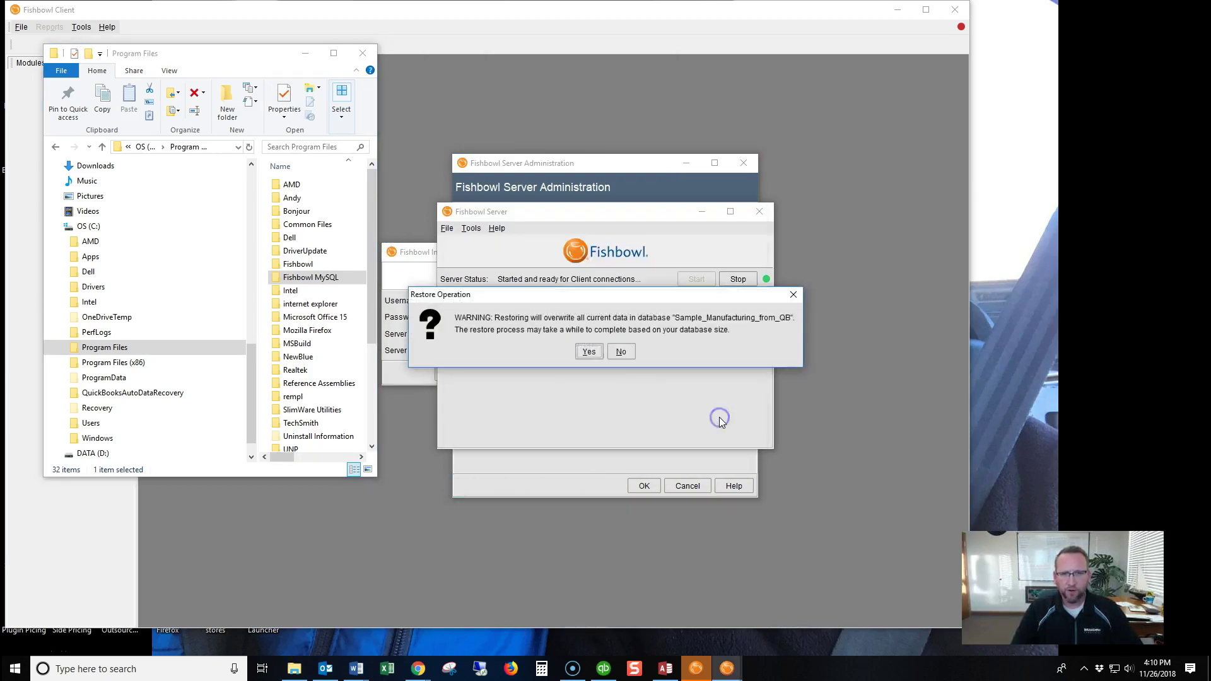
left_click(577, 351)
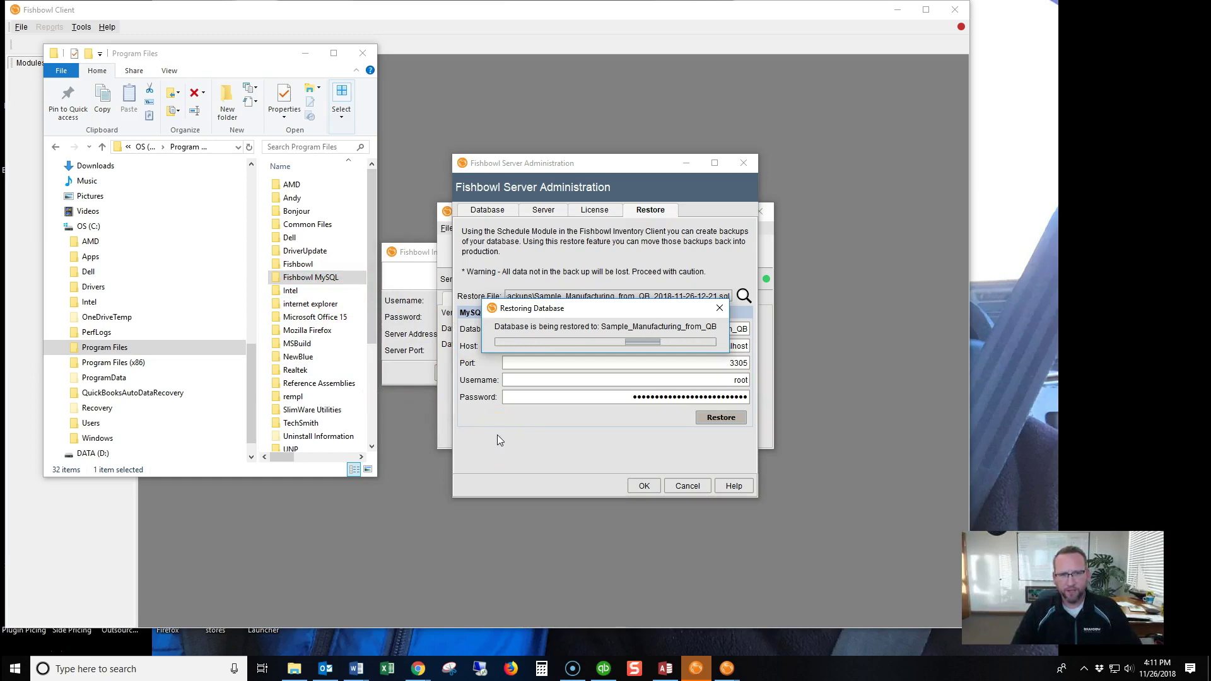
- Open Fishbowl MySQL > data > sample_manufacturing_from_qb in Explorer and widen the window
double_click(312, 277)
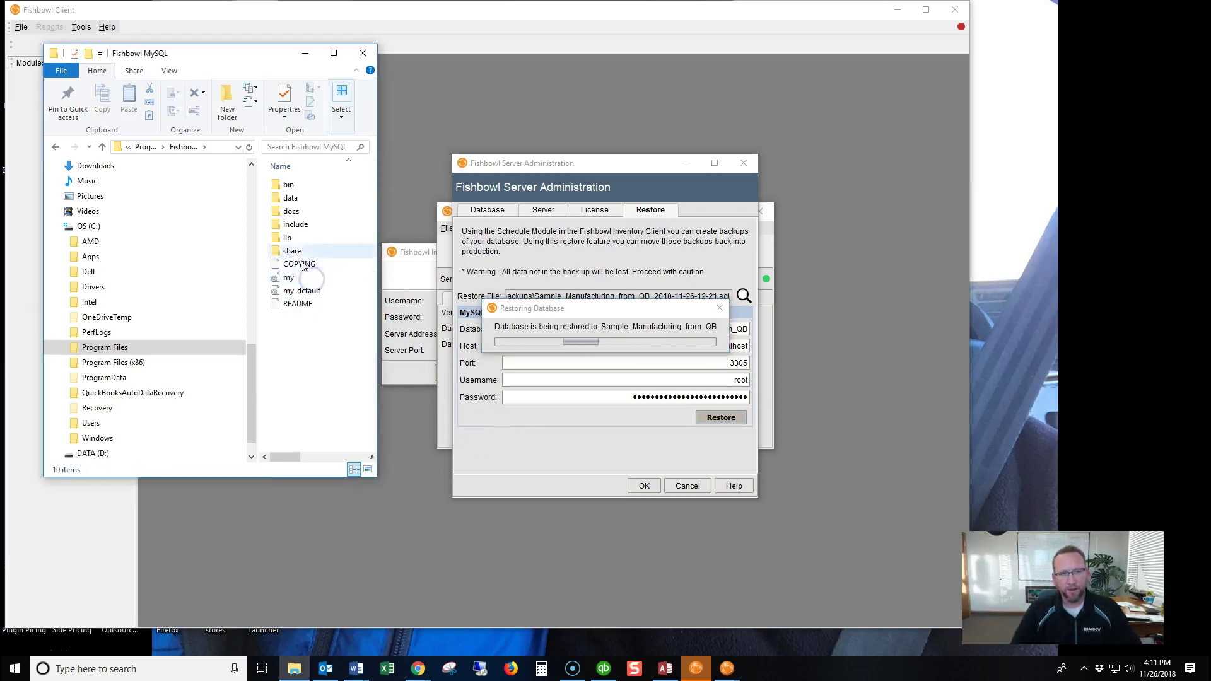
double_click(292, 198)
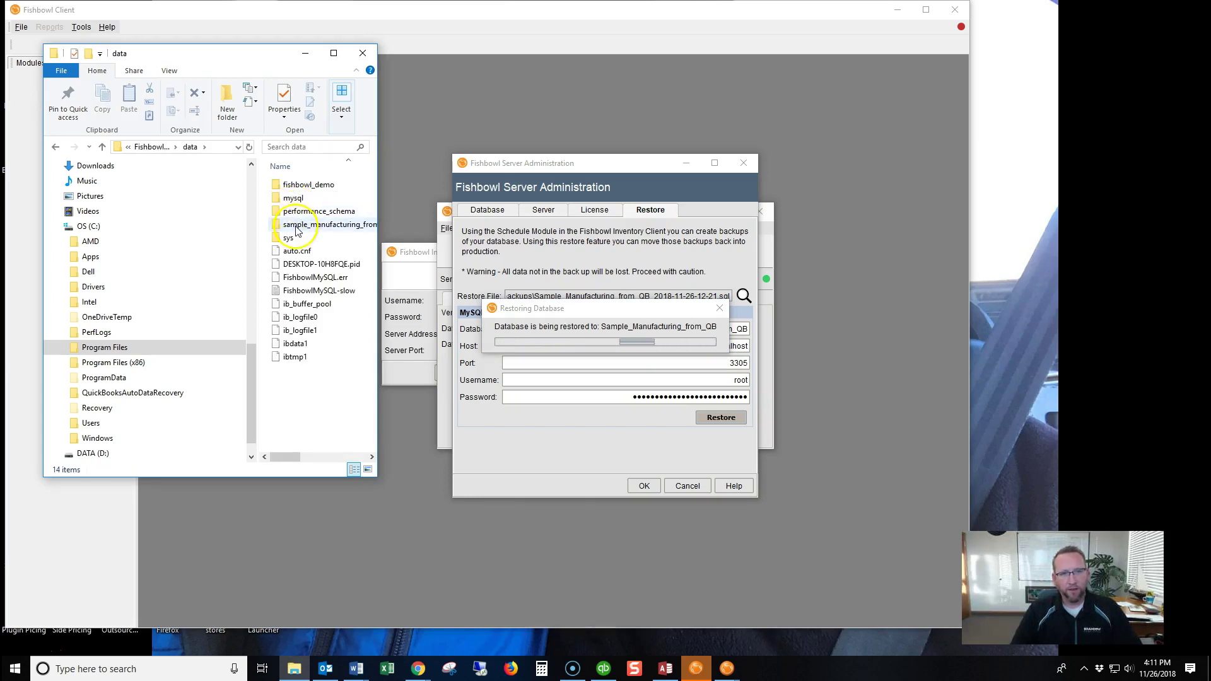
double_click(297, 227)
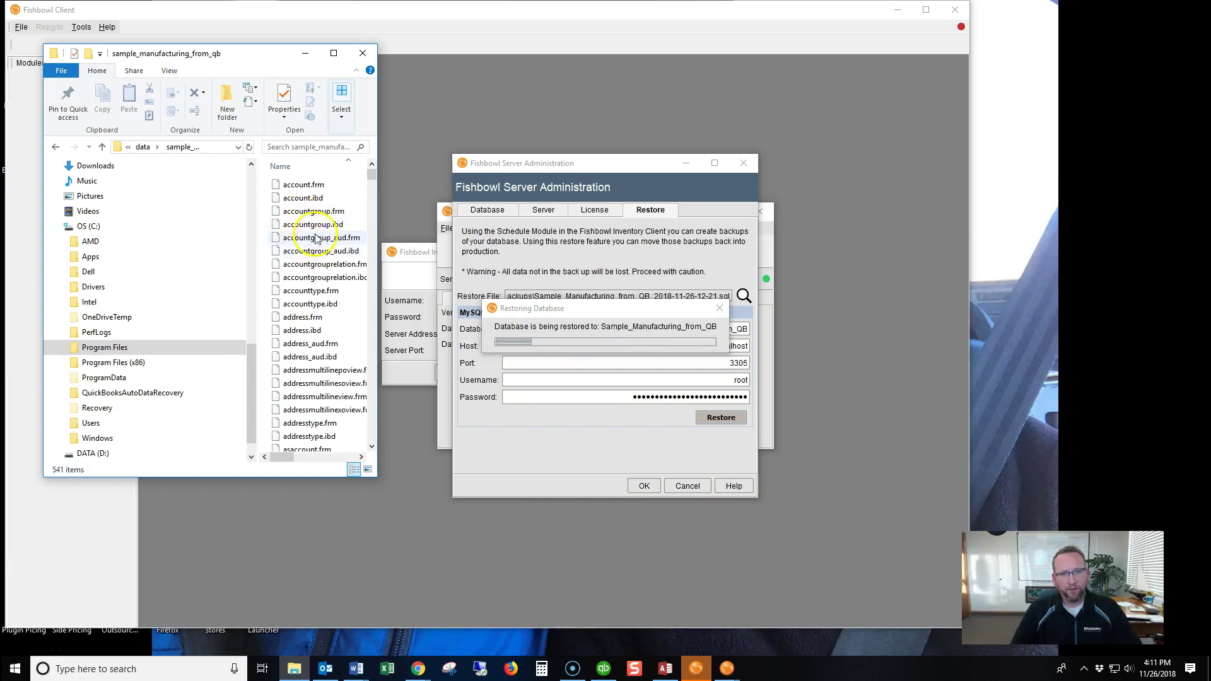
left_click_drag(377, 228, 864, 285)
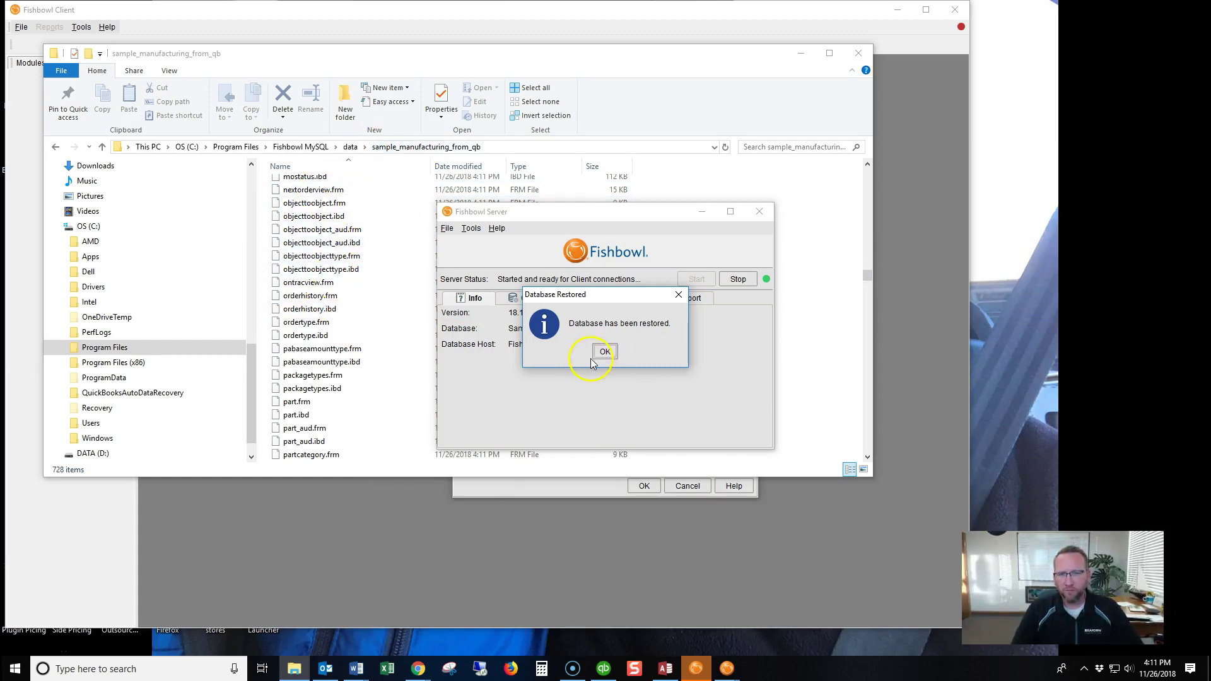
- Select the restored Sample_Manufacturing database in the Database settings and apply it with OK
left_click(605, 352)
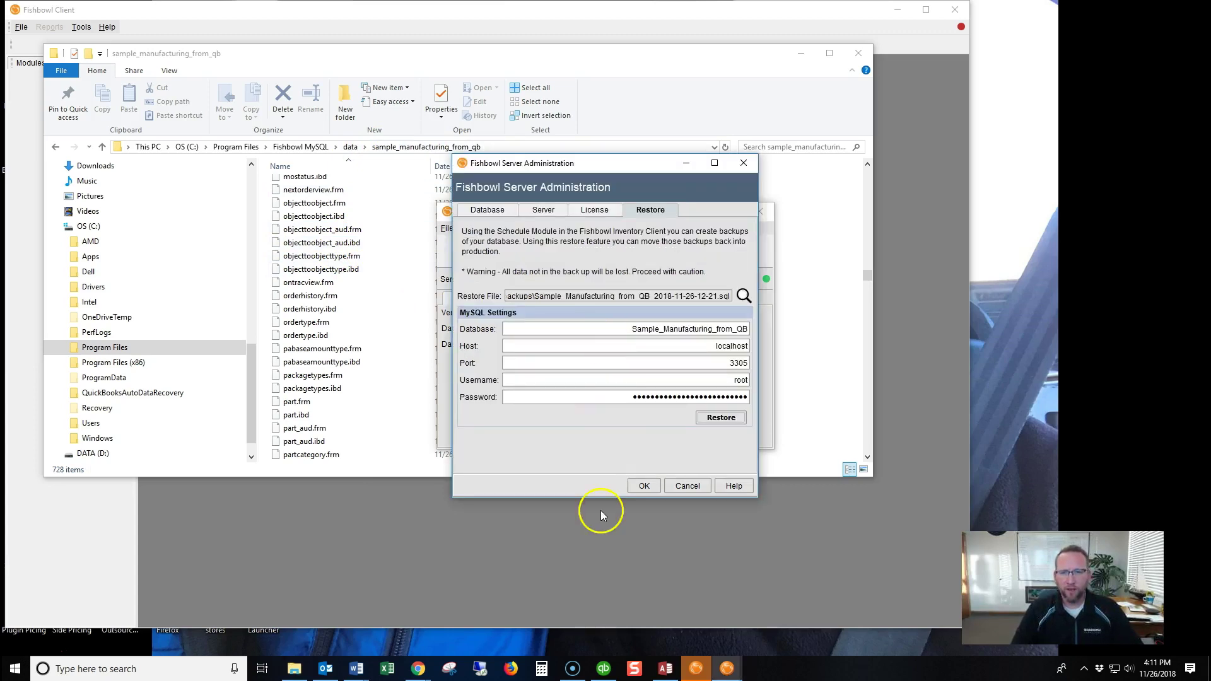
left_click(542, 213)
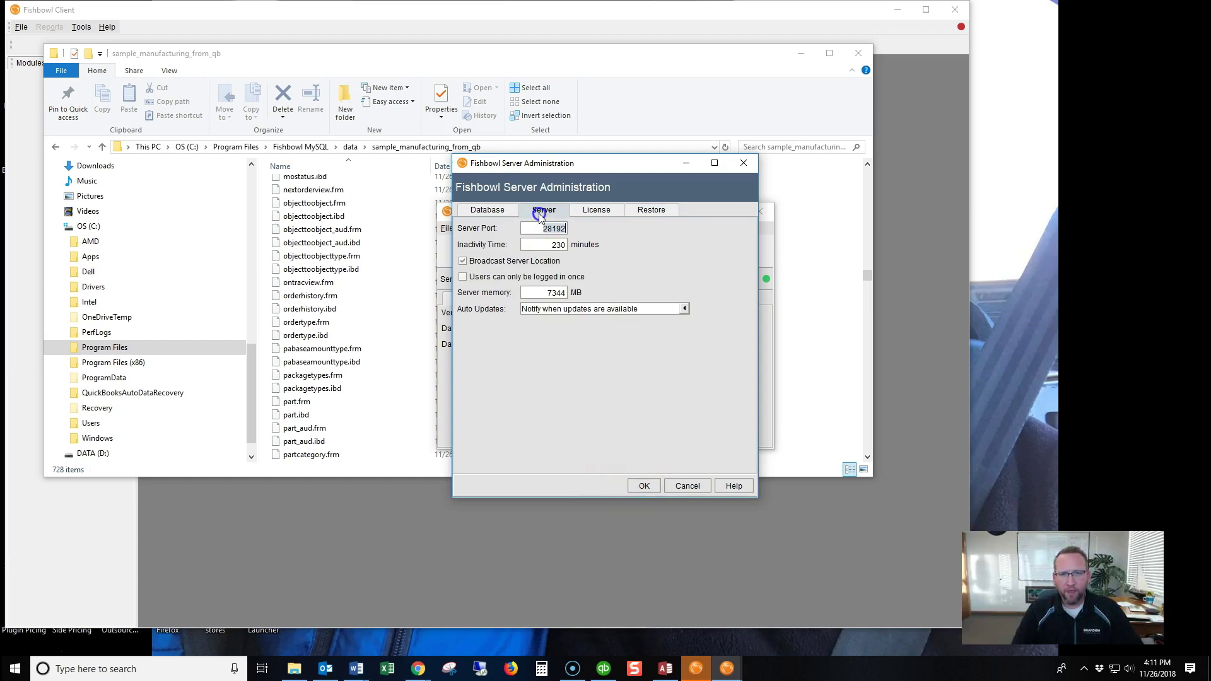
left_click(591, 210)
left_click(498, 213)
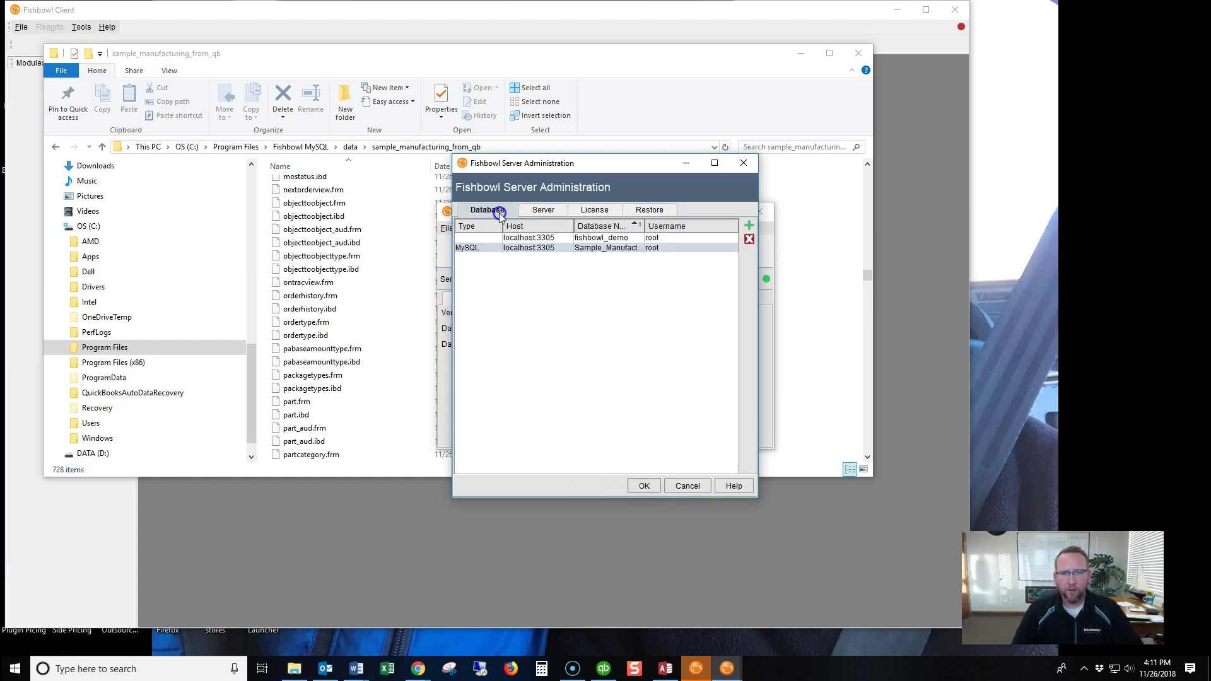
left_click(590, 247)
left_click(646, 486)
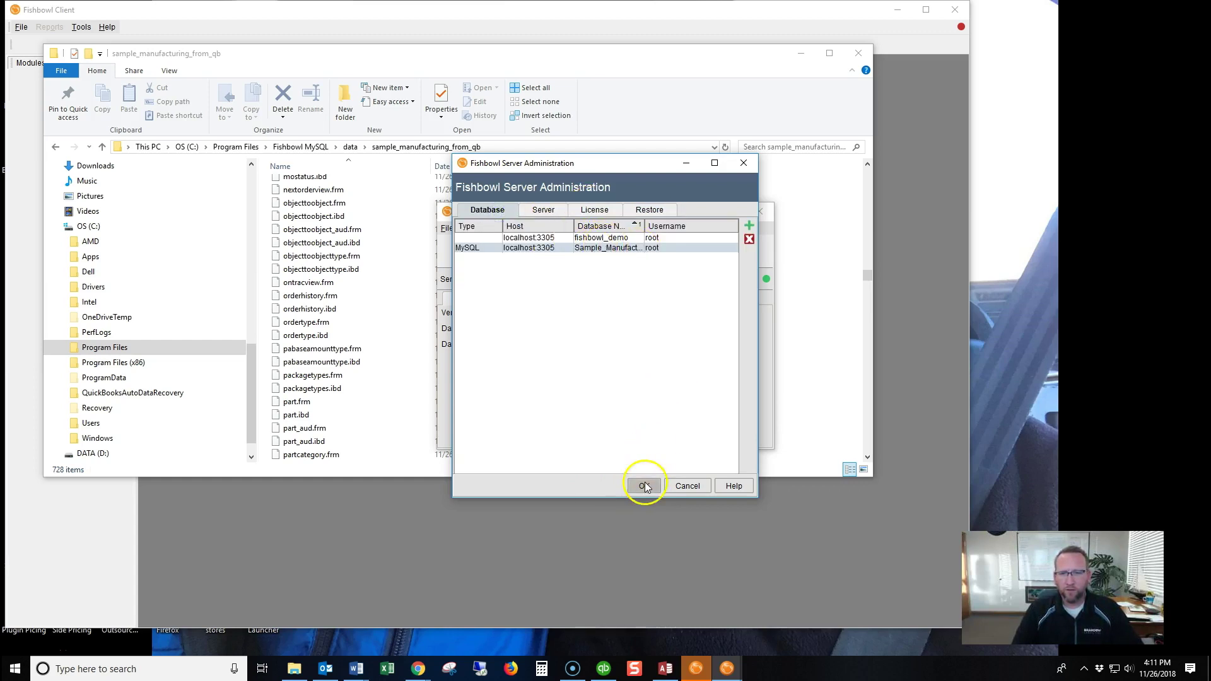
left_click(605, 352)
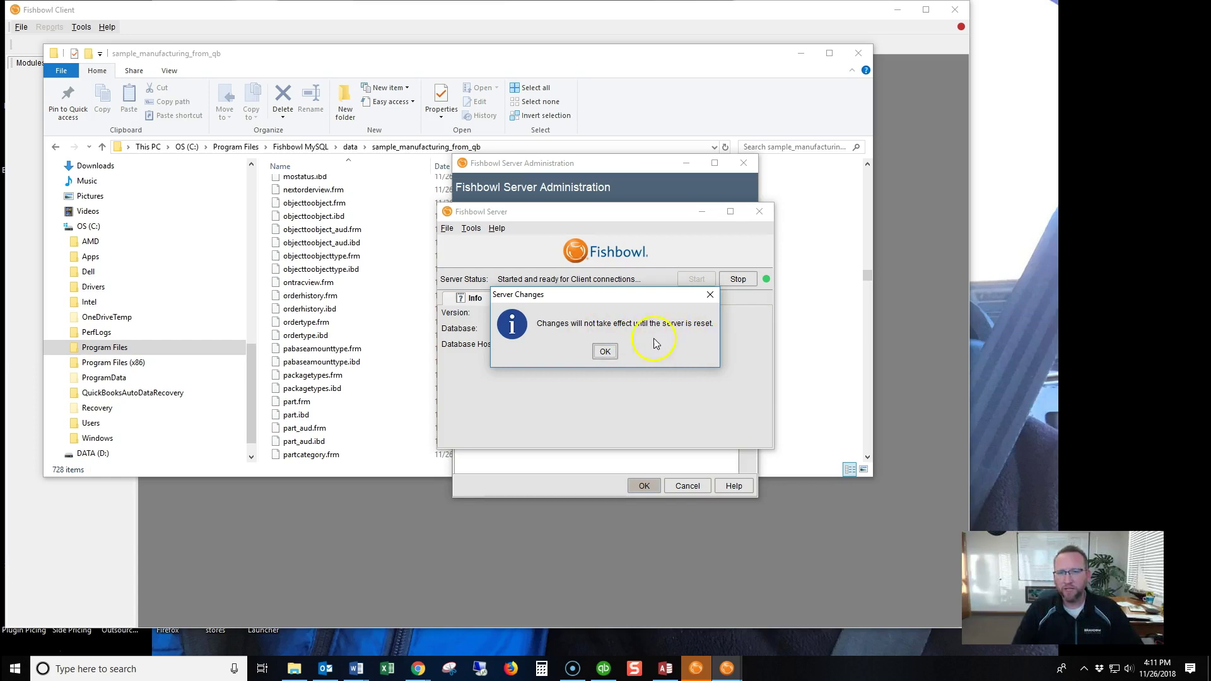
- Stop the Fishbowl Server, dismiss its status report, and close the server window
left_click(605, 352)
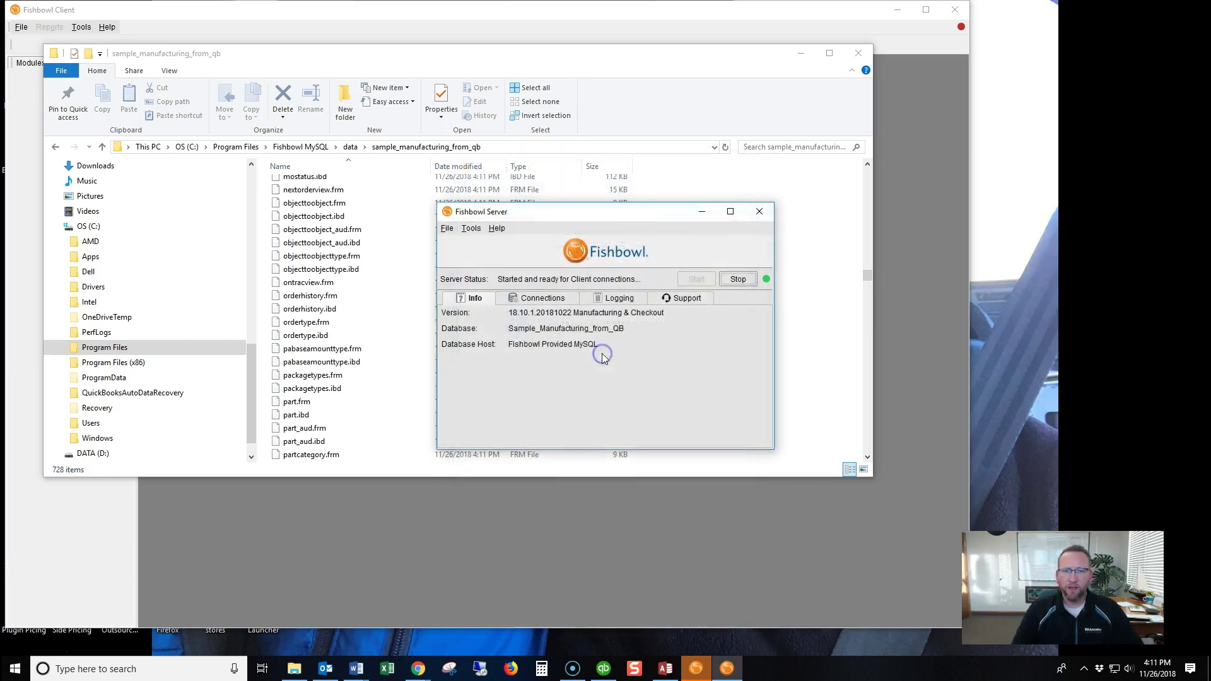
left_click(738, 279)
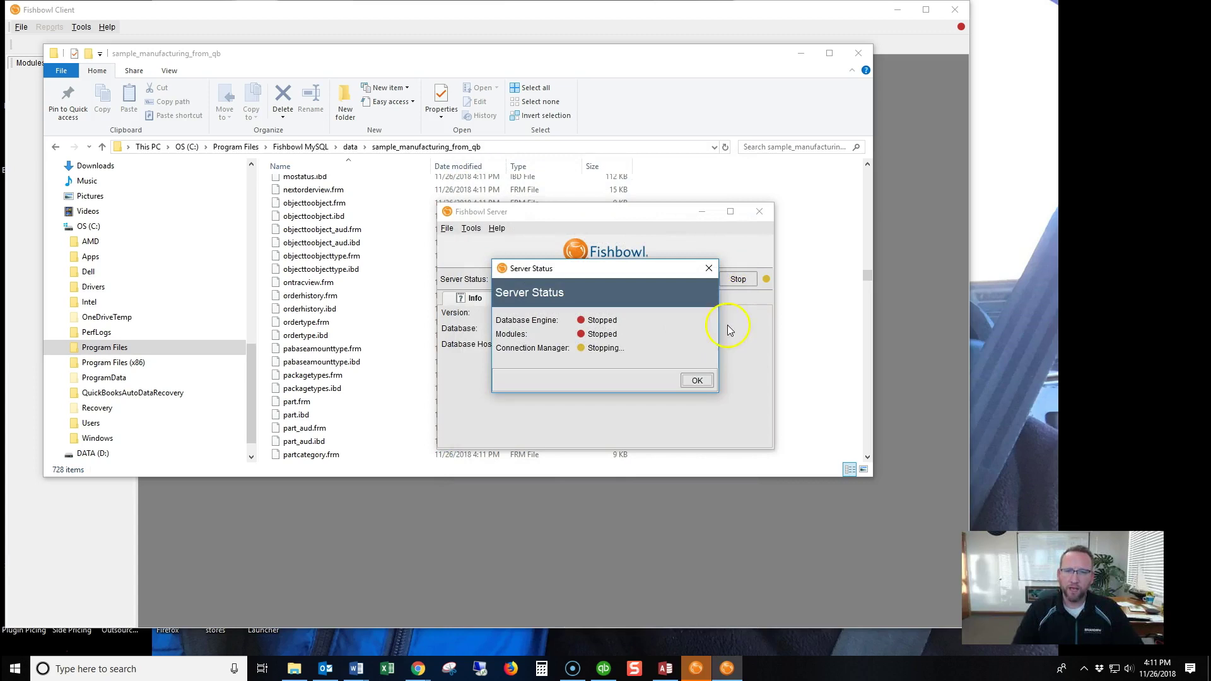
left_click(696, 381)
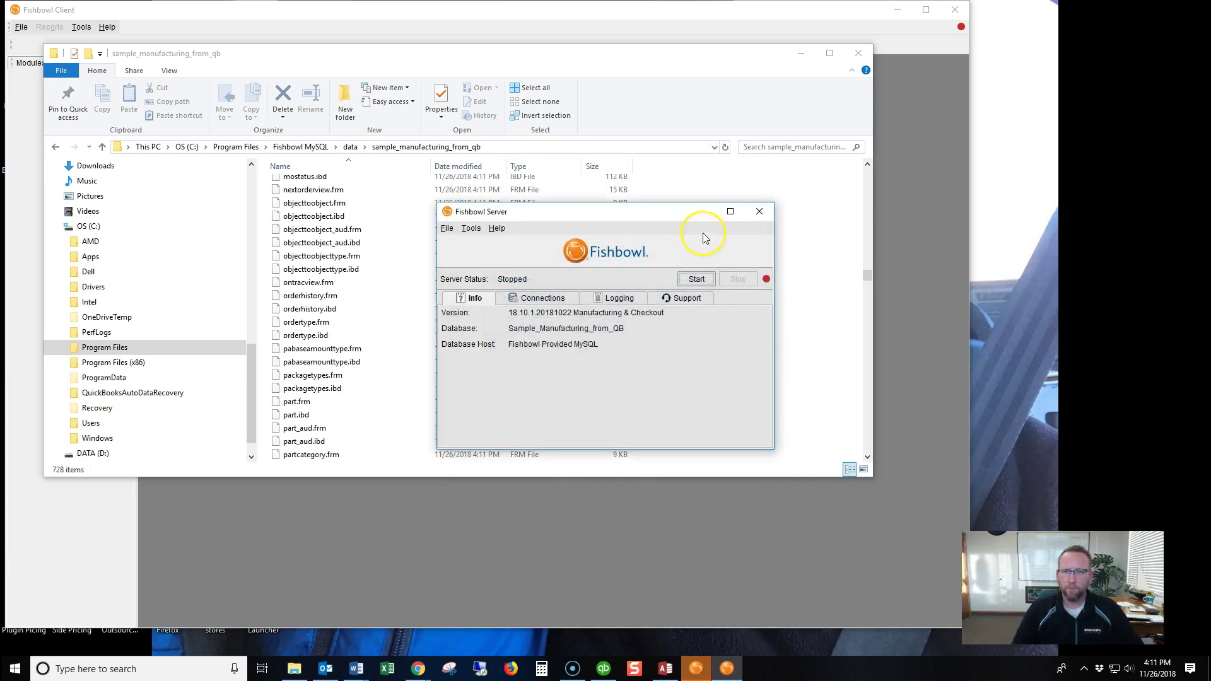
left_click(757, 213)
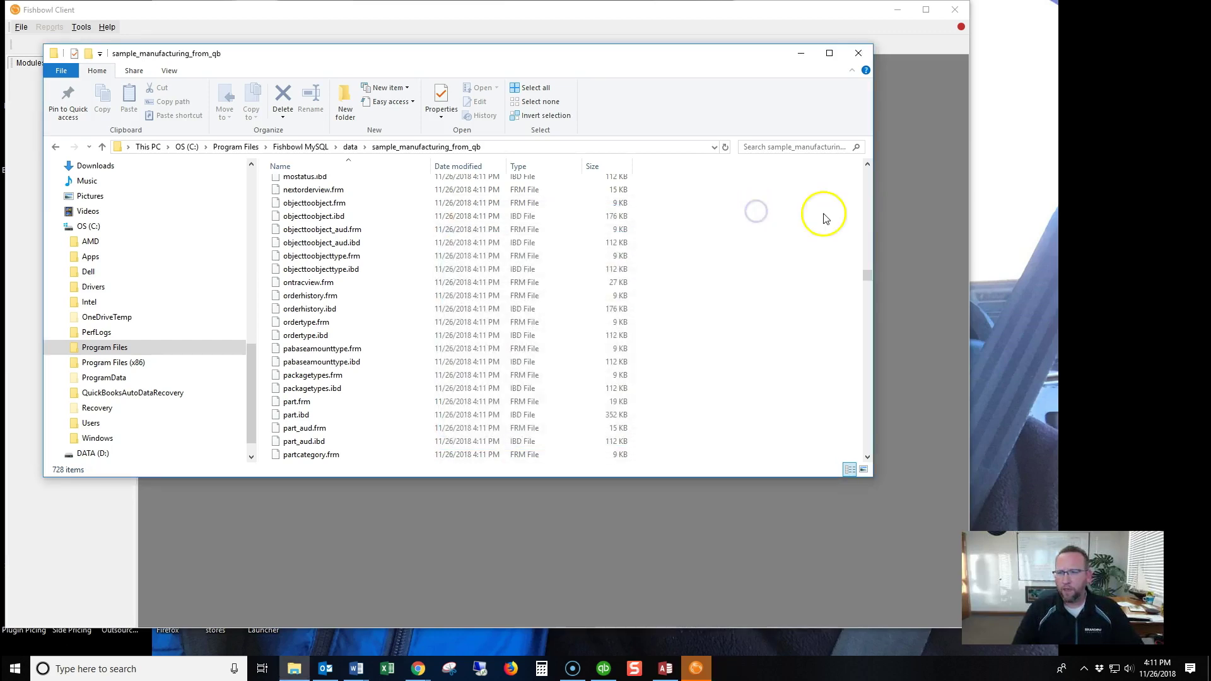
- Check the hidden Fishbowl tray icon's options without starting anything, then minimize Explorer
left_click(1084, 670)
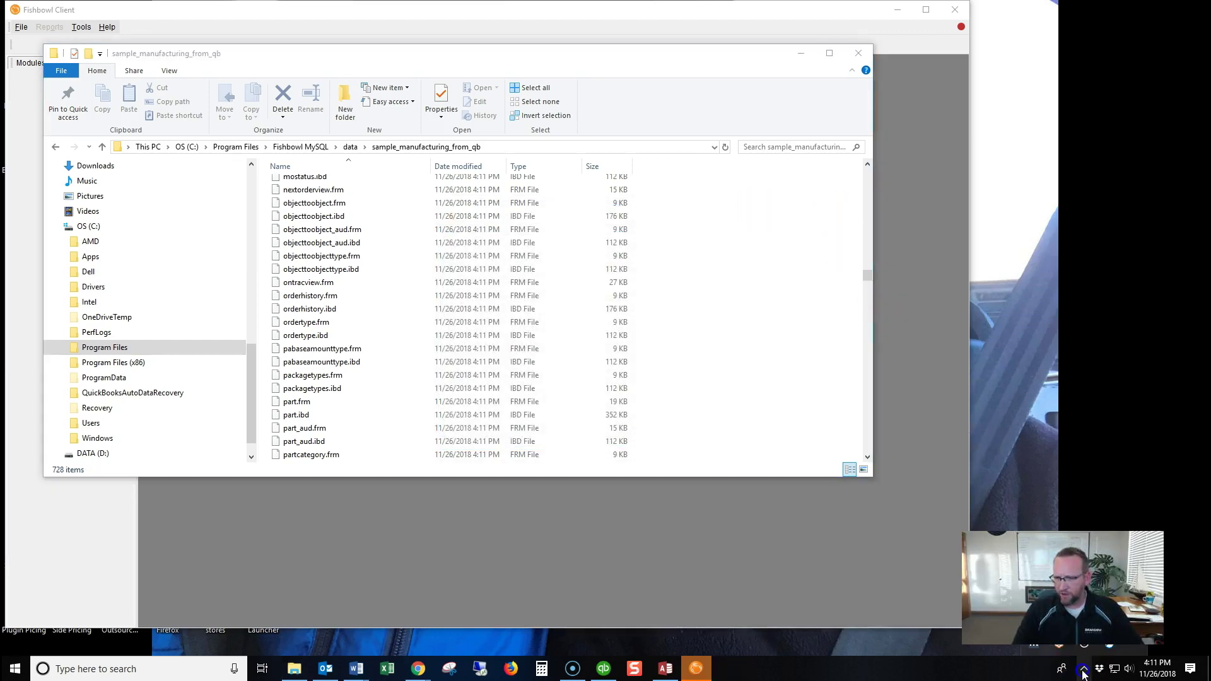
left_click(1084, 643)
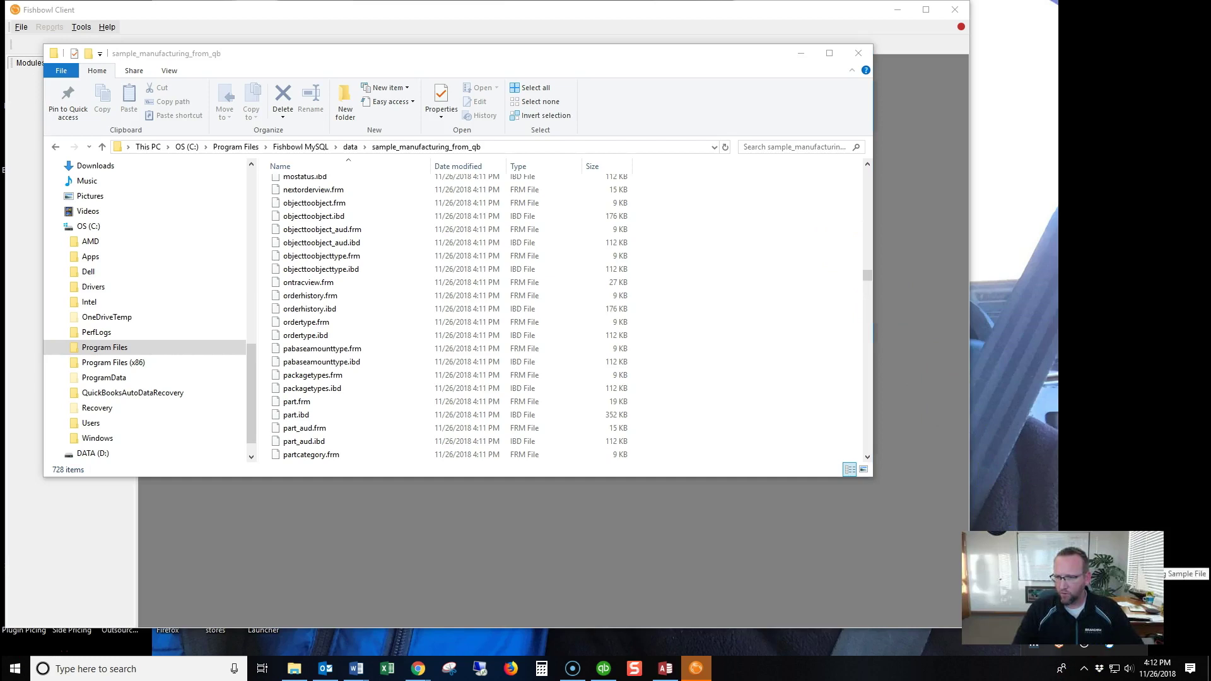
right_click(1084, 643)
key("Escape")
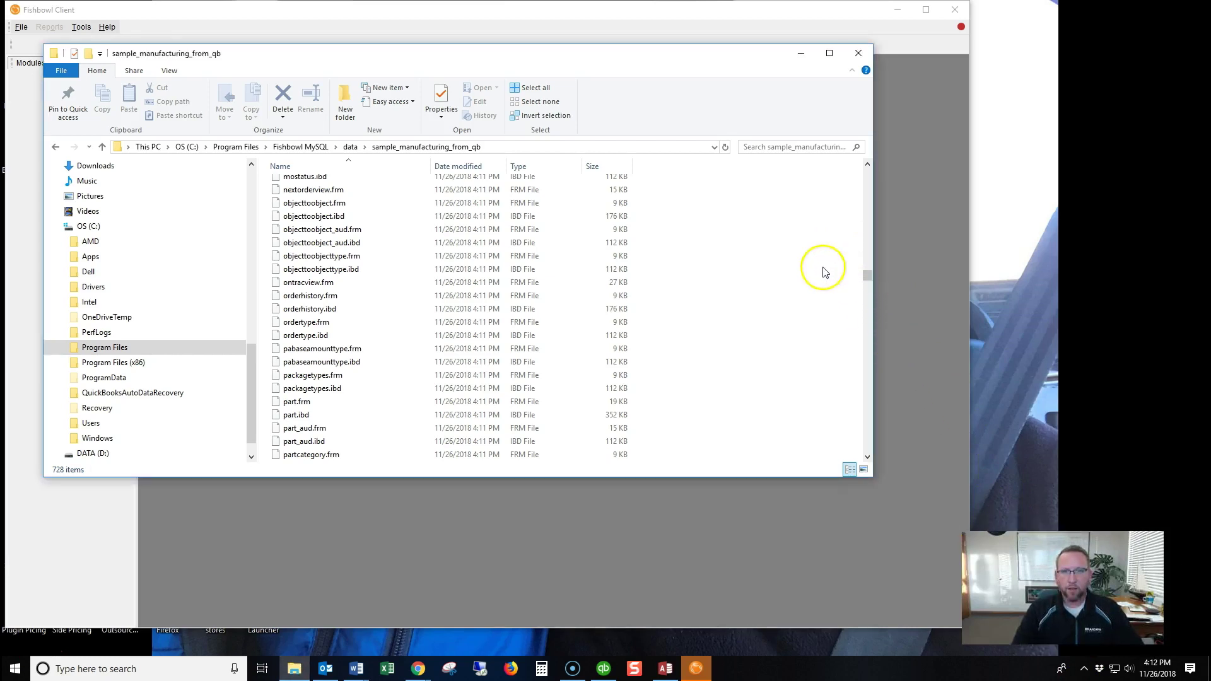
left_click(800, 59)
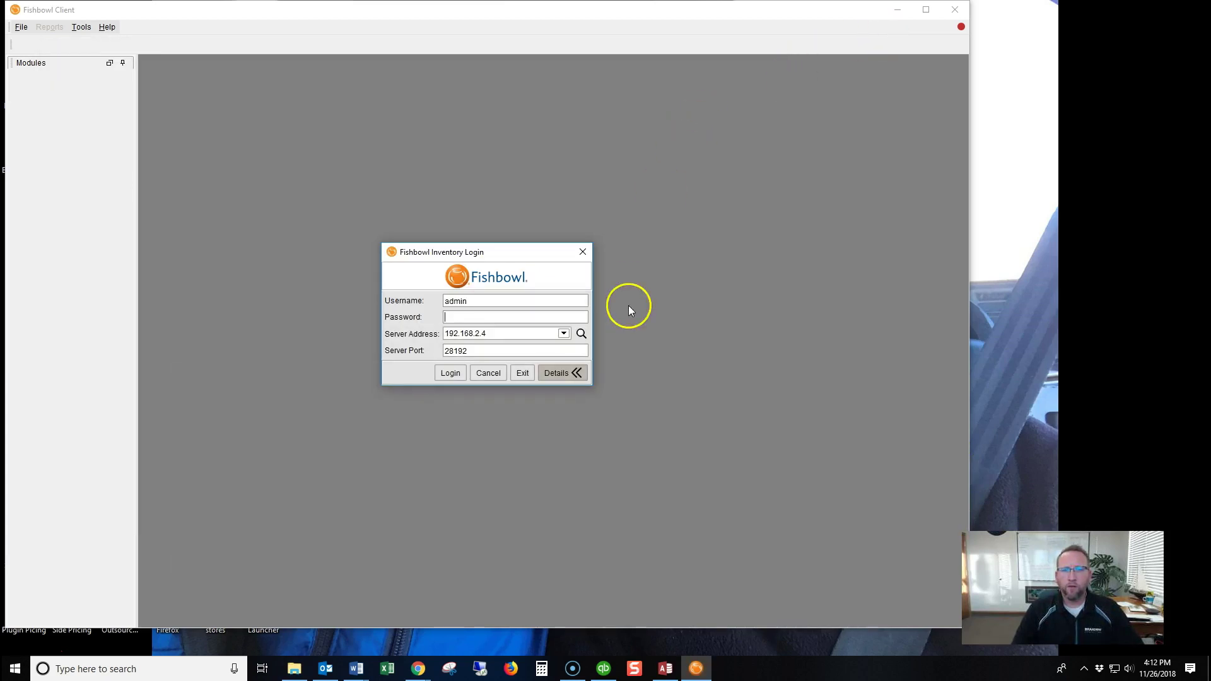
- Exit the client login, then relaunch Fishbowl Server and Fishbowl Client from the desktop icons
left_click(526, 372)
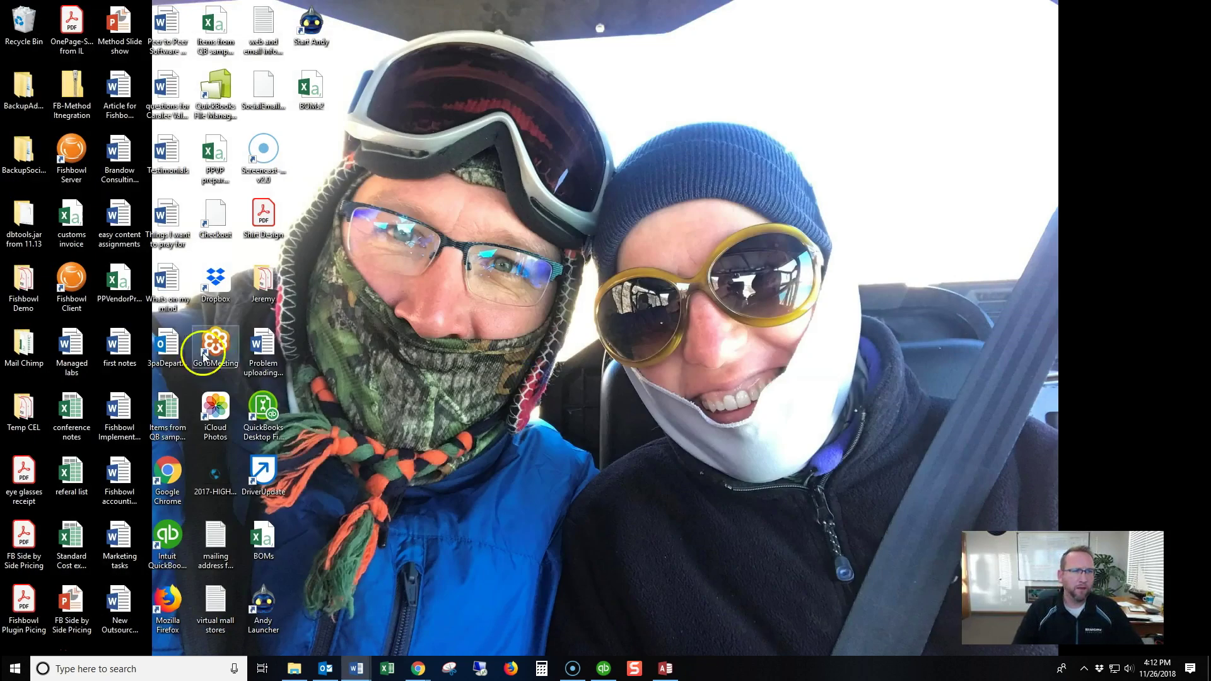
double_click(68, 149)
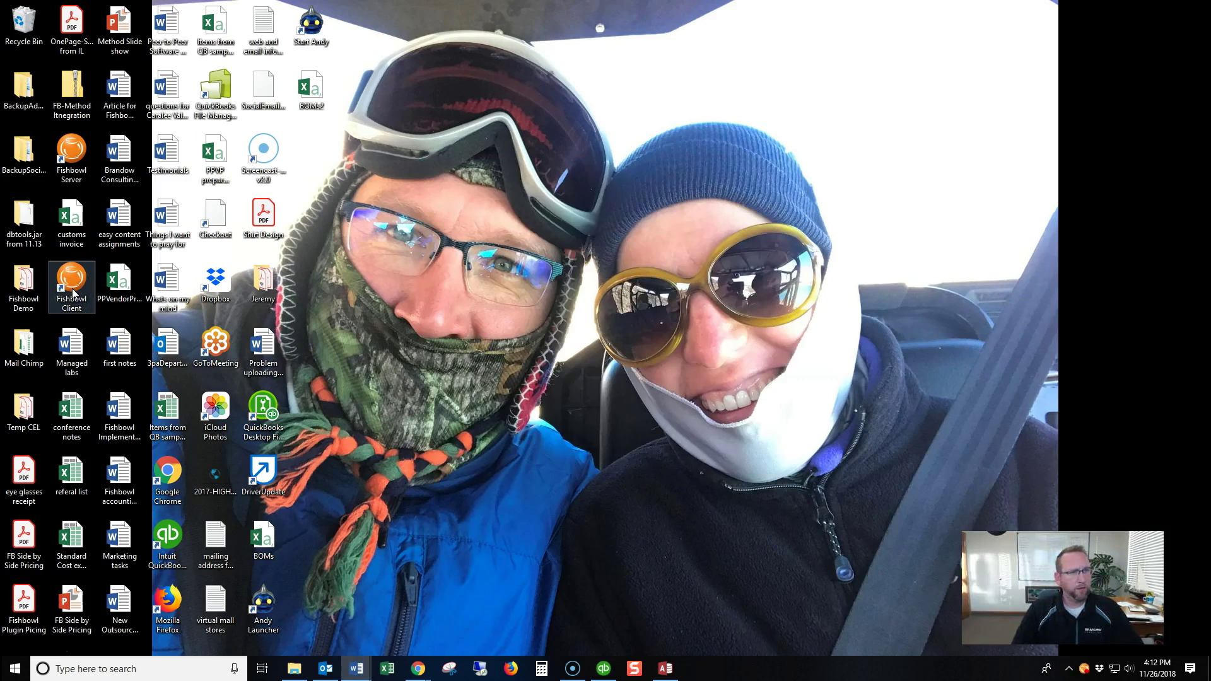
double_click(72, 289)
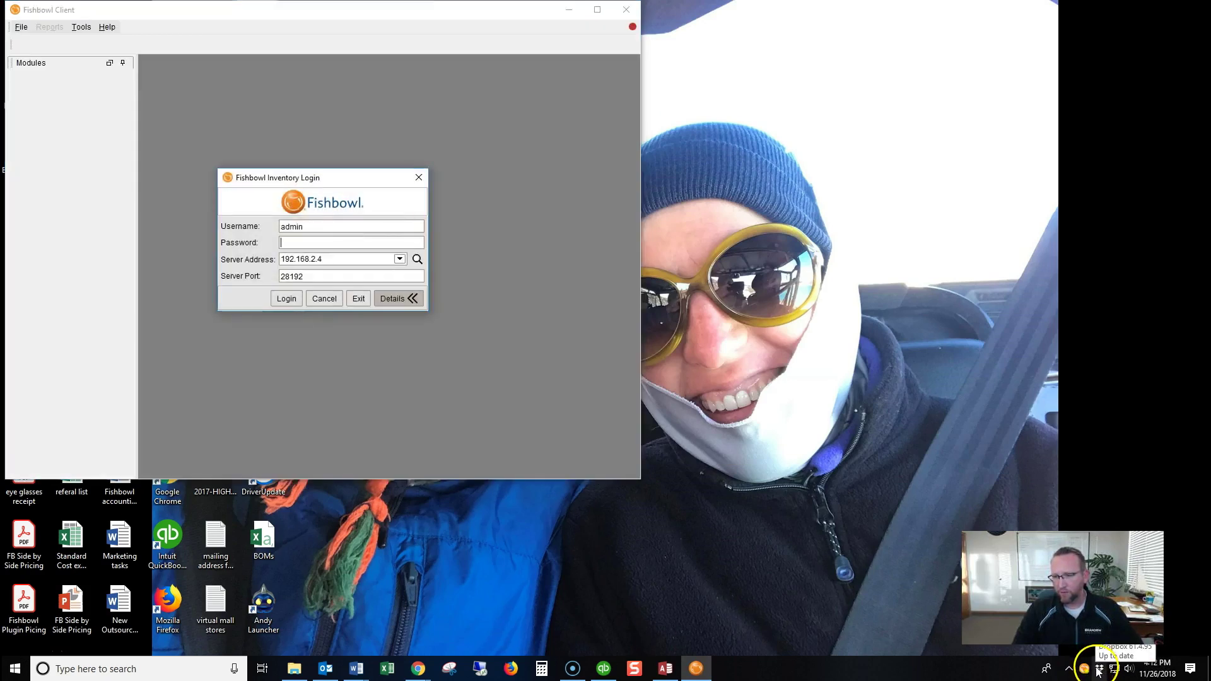
- Pick the found server at 192.168.2.4 and log in as admin with the account password
left_click(413, 259)
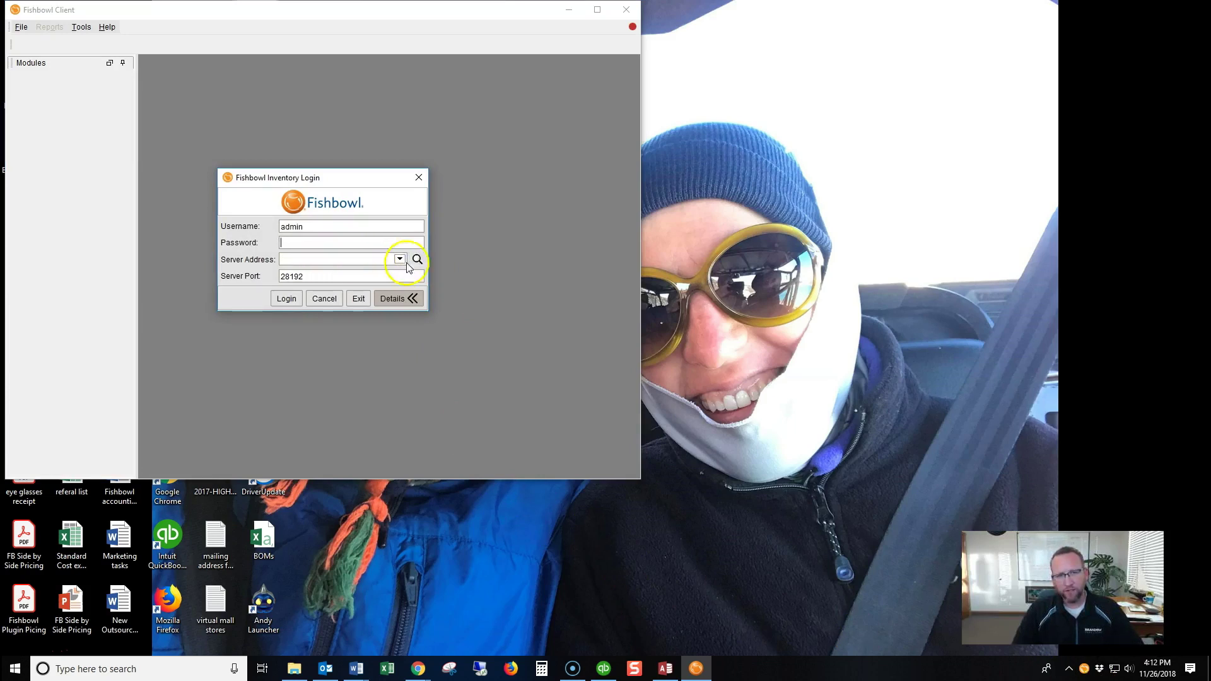
left_click(418, 259)
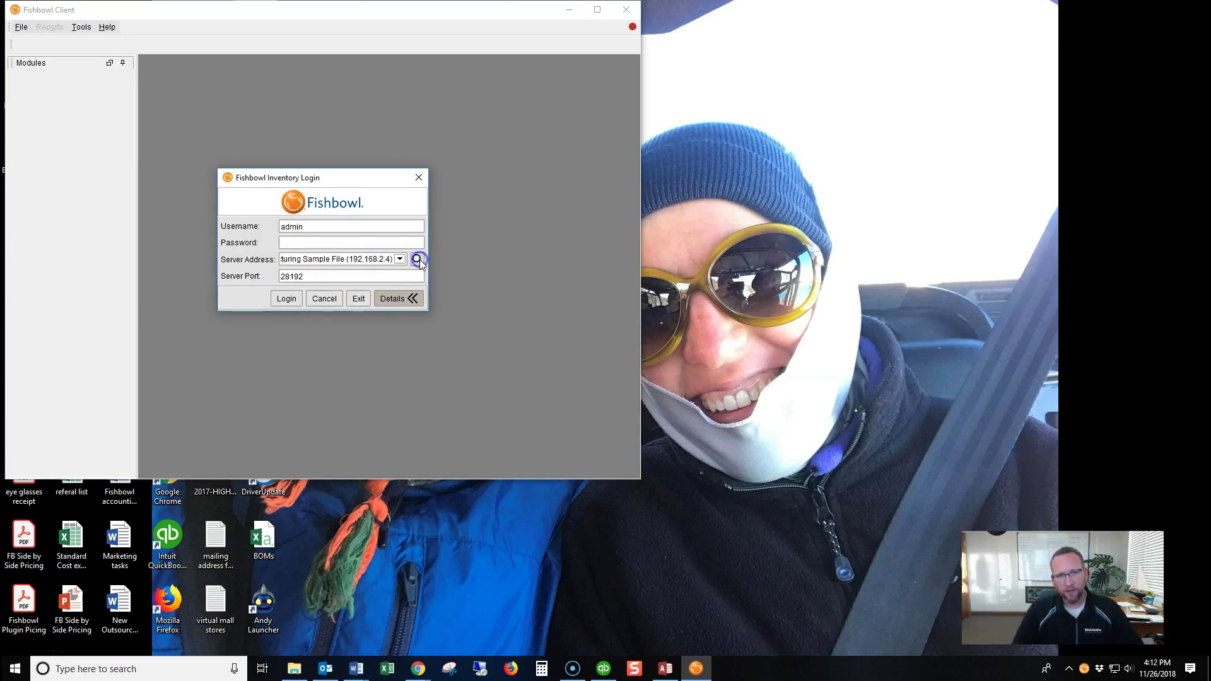
left_click(342, 242)
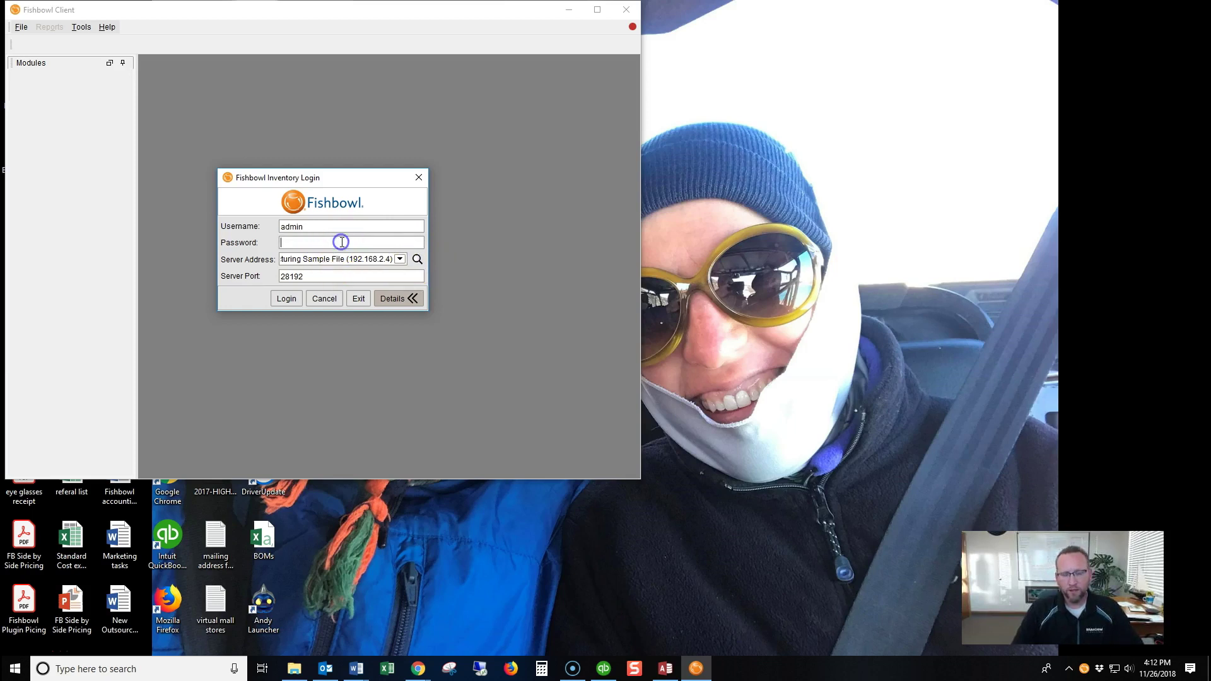
type("adm")
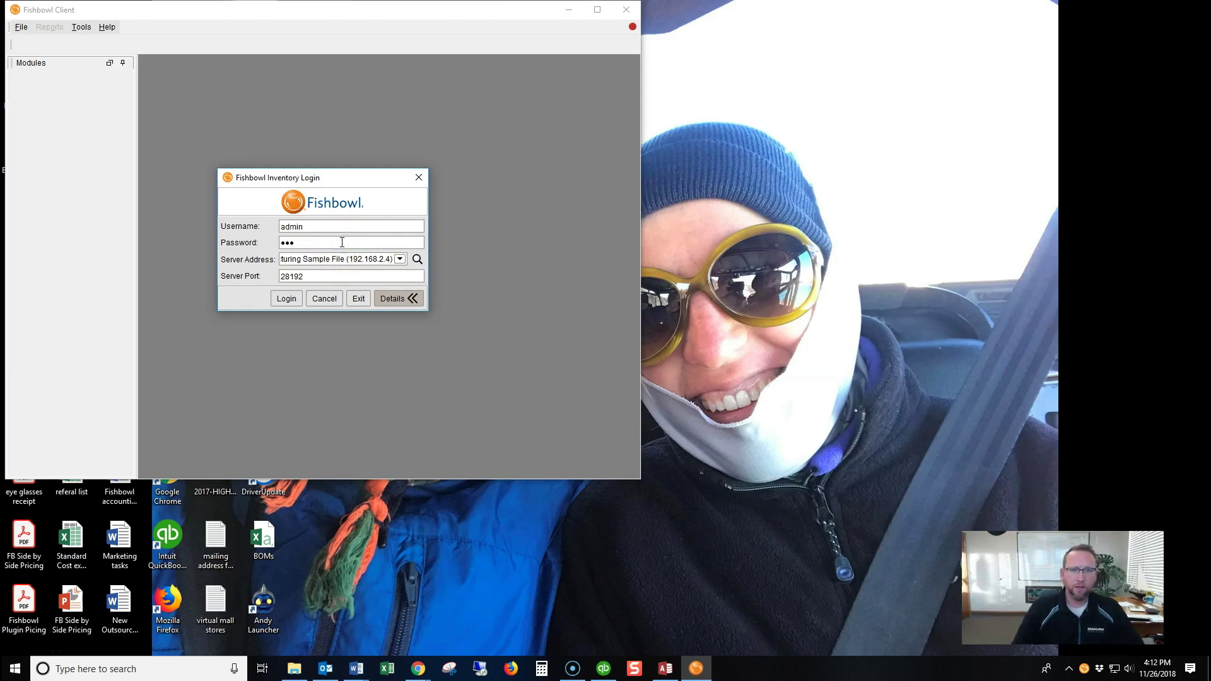
left_click(285, 300)
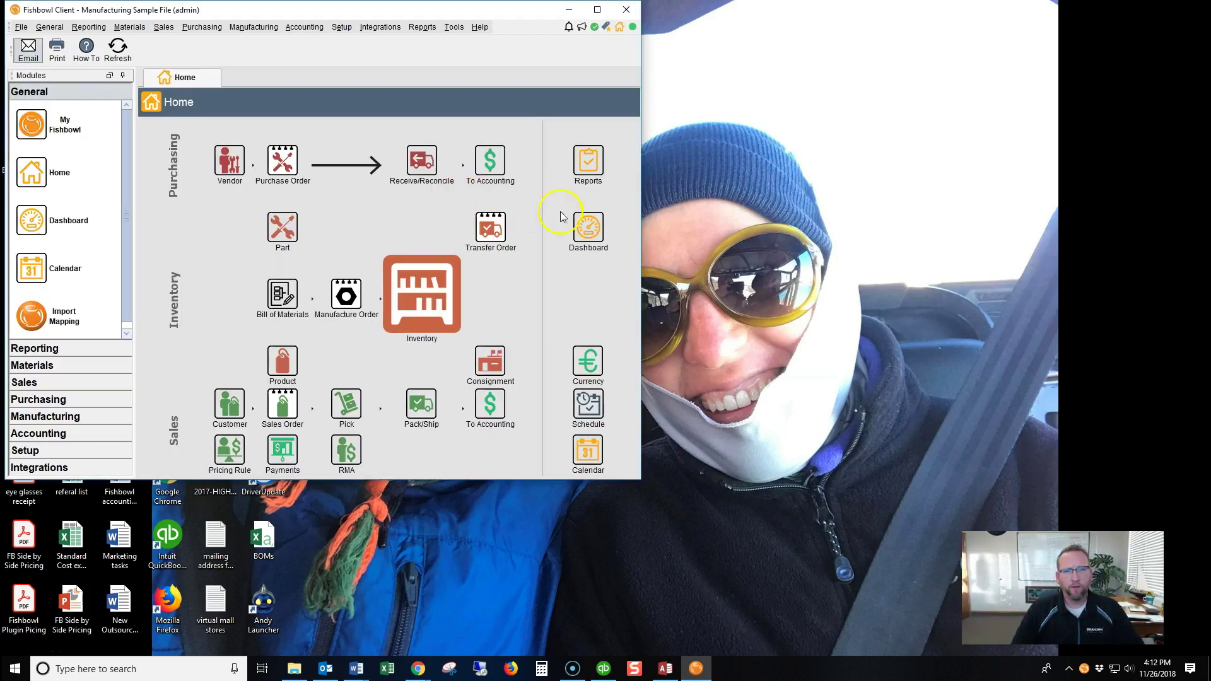
- Open Materials > Part, widen the part search list, and enlarge the client window
left_click(130, 26)
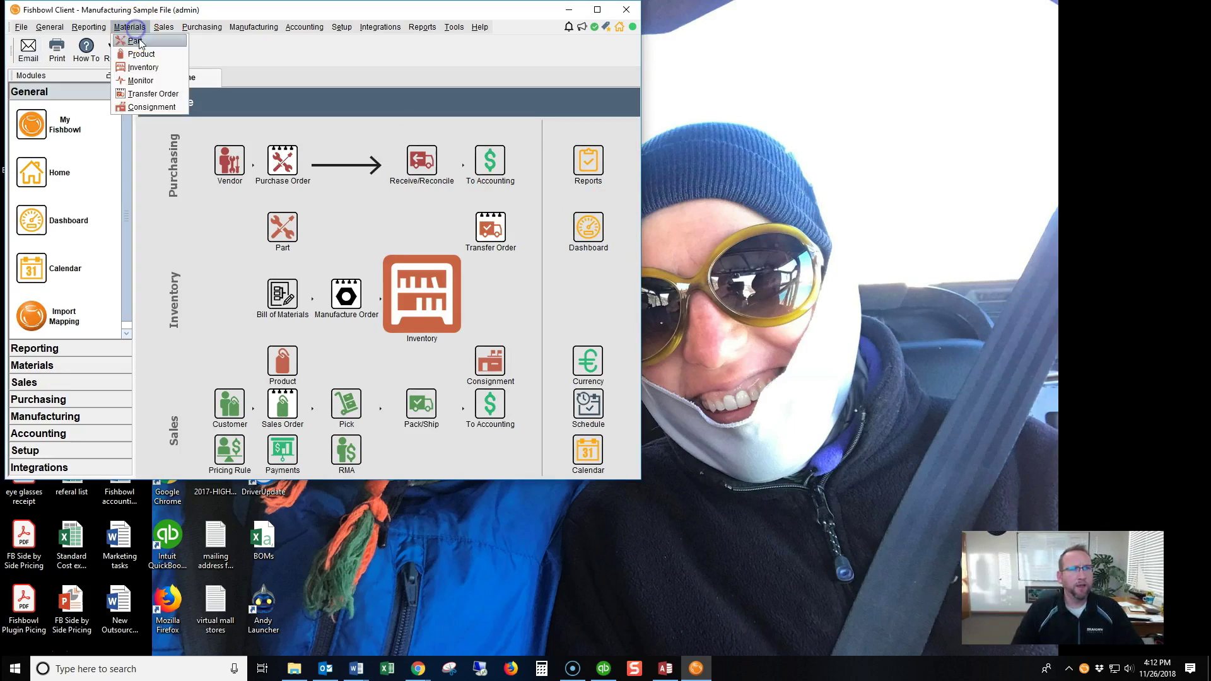
left_click(140, 47)
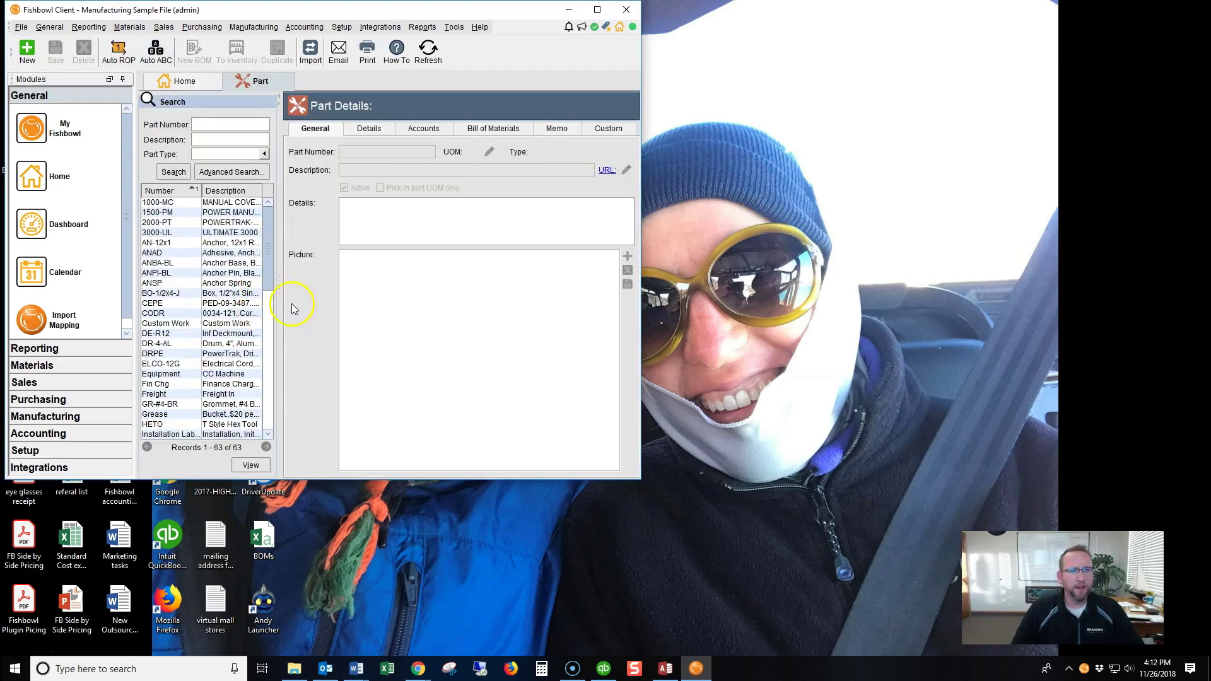
left_click_drag(279, 282, 391, 282)
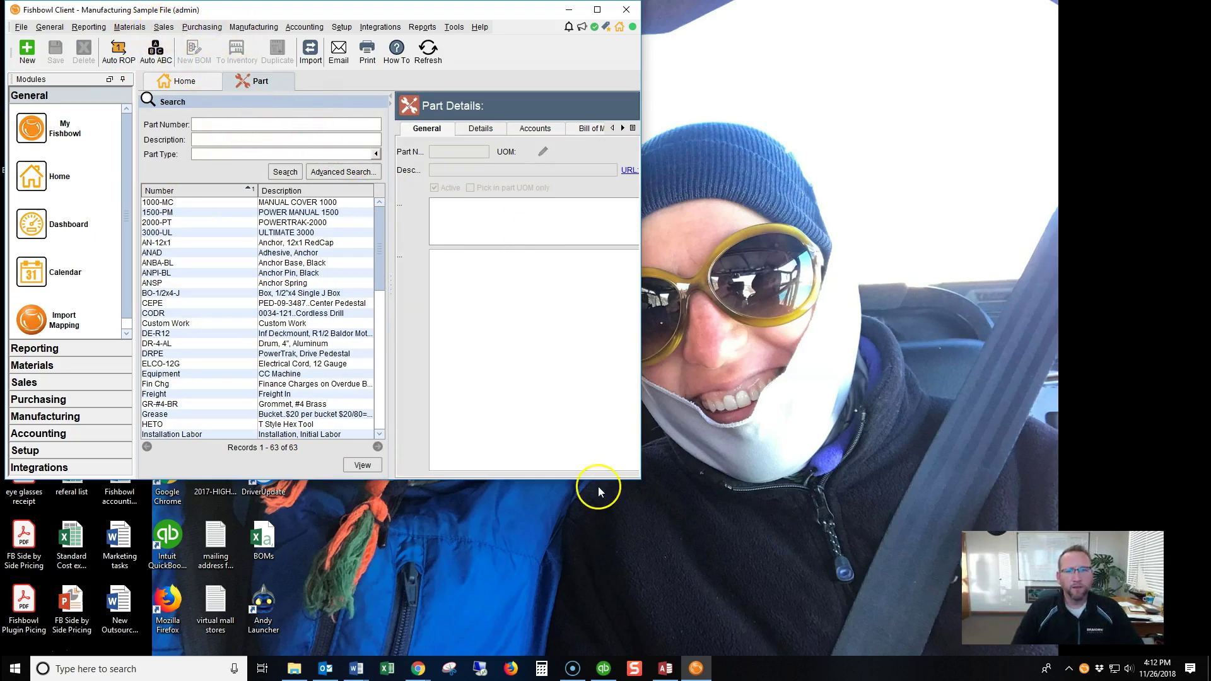
left_click_drag(639, 480, 903, 579)
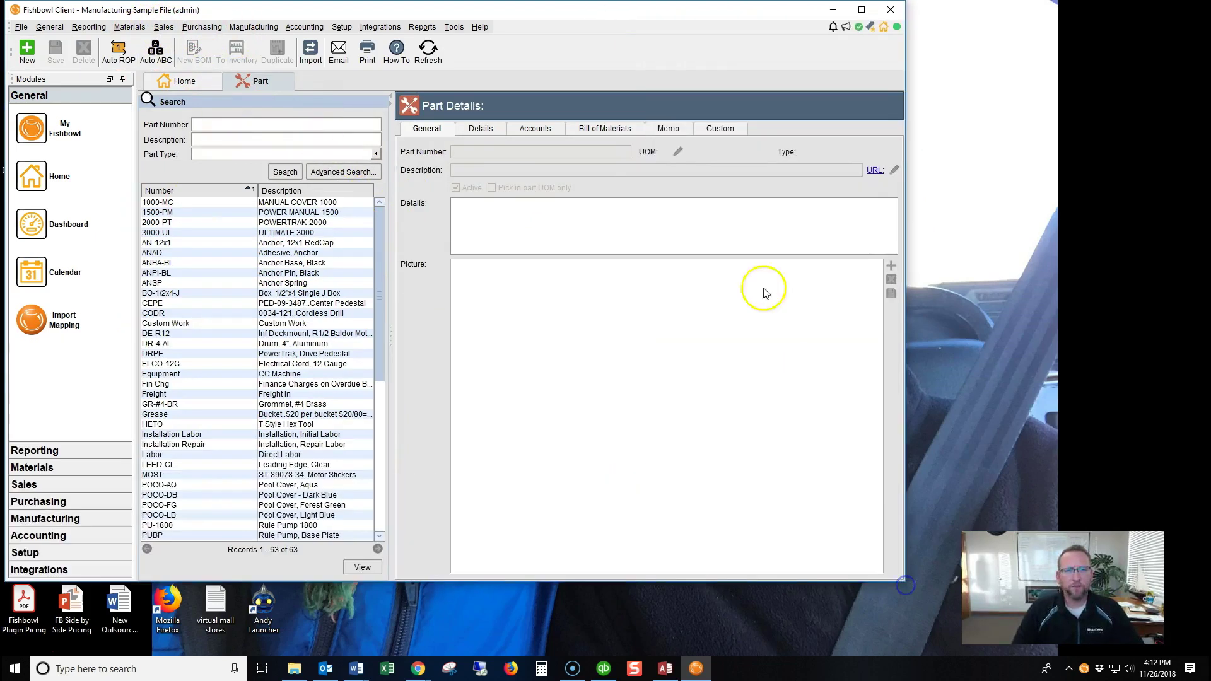